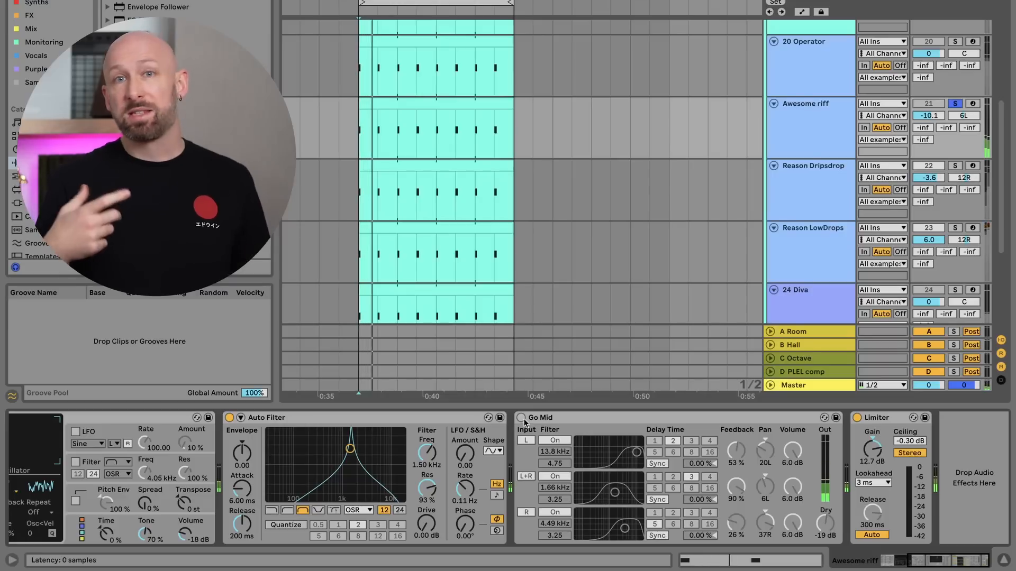
- Switch on the Go Mid filter delay on the Awesome riff track
left_click(521, 417)
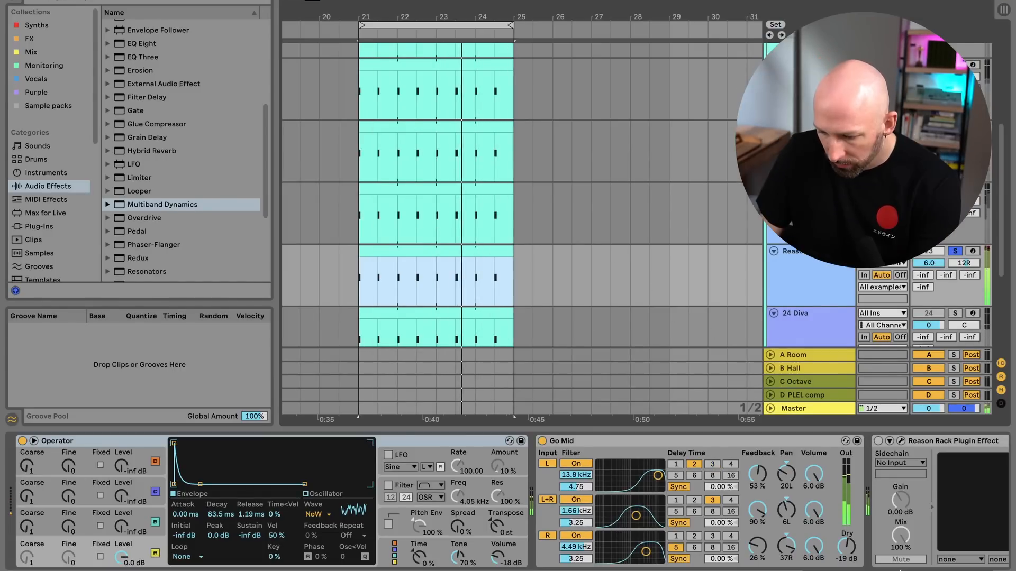
- Switch on the Reason Rack Plugin Effect on the Reason LowDrops track, open its window and select the Matrix sequencer
left_click(476, 458)
scroll(487, 461, "right", 10)
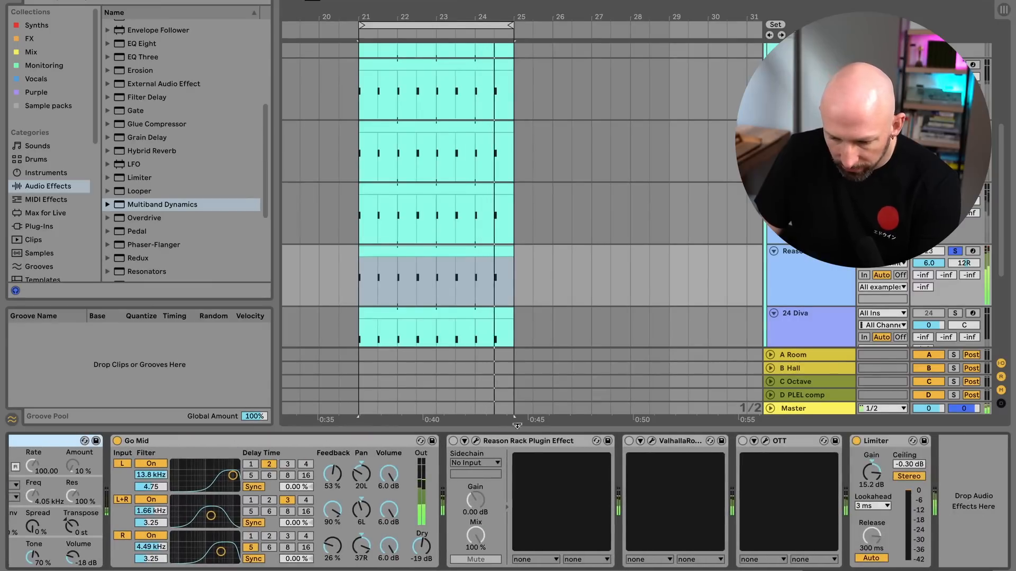
left_click(513, 441)
left_click(475, 441)
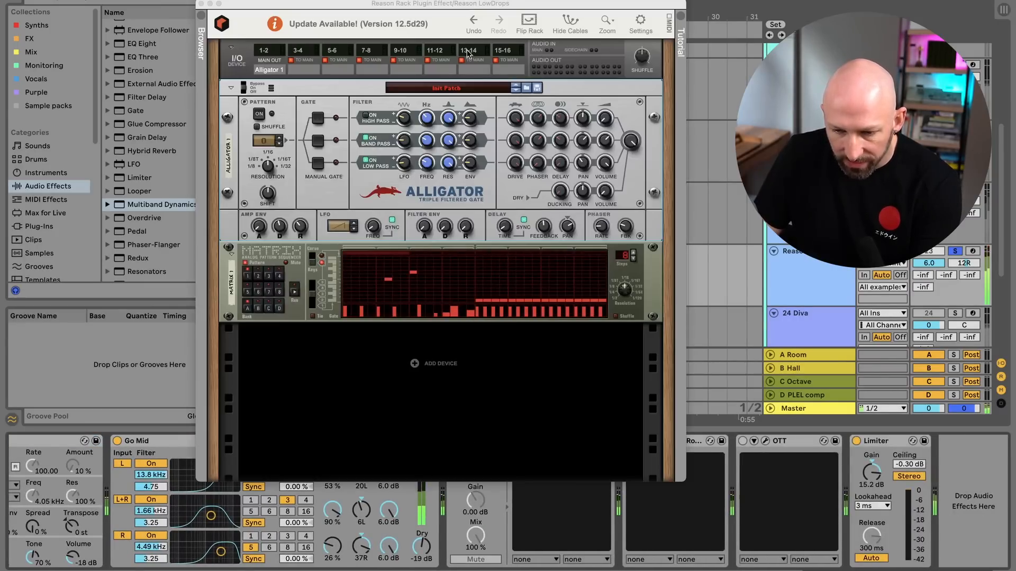
left_click_drag(482, 7, 760, 14)
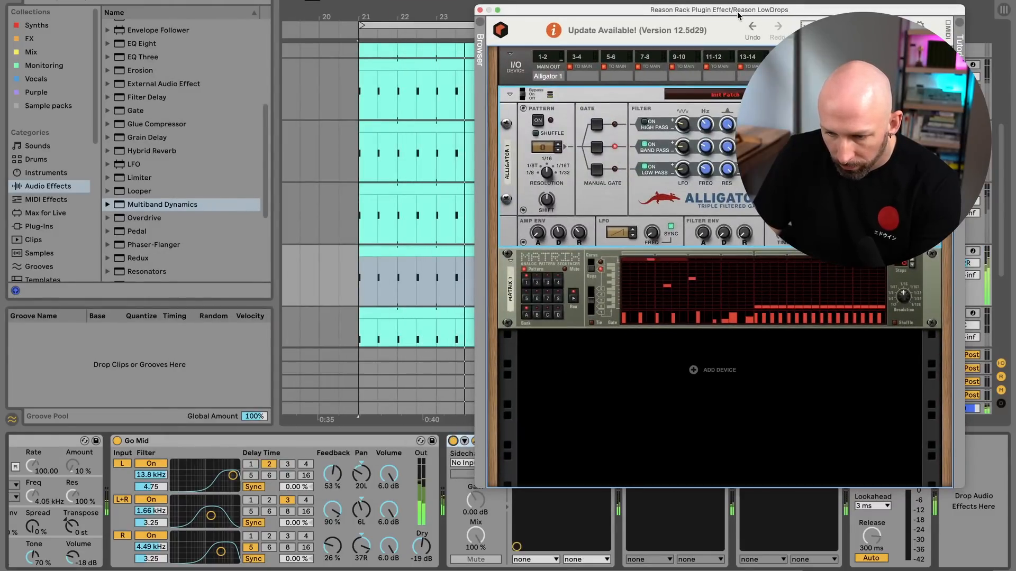
left_click_drag(737, 13, 488, 9)
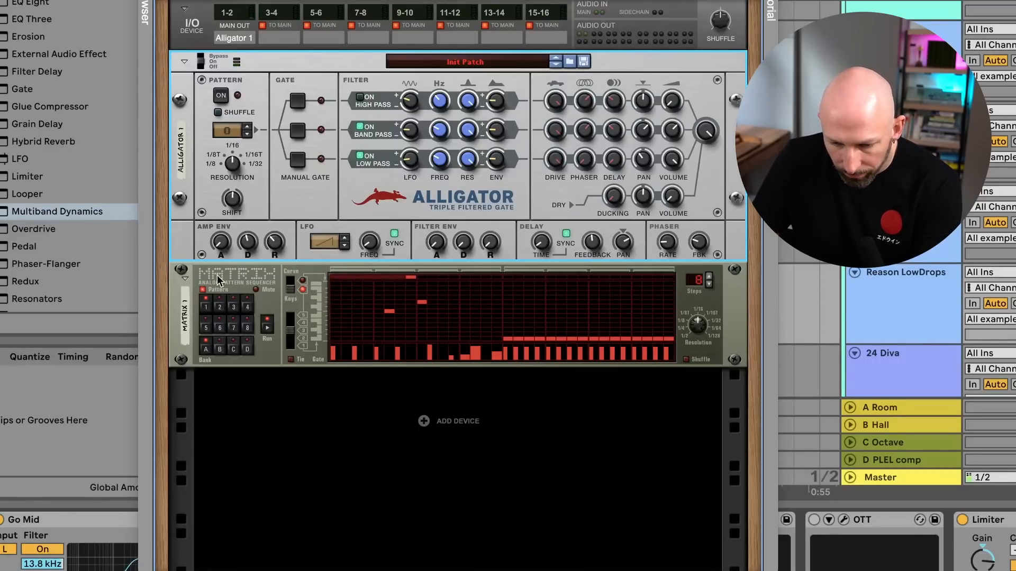
left_click(254, 278)
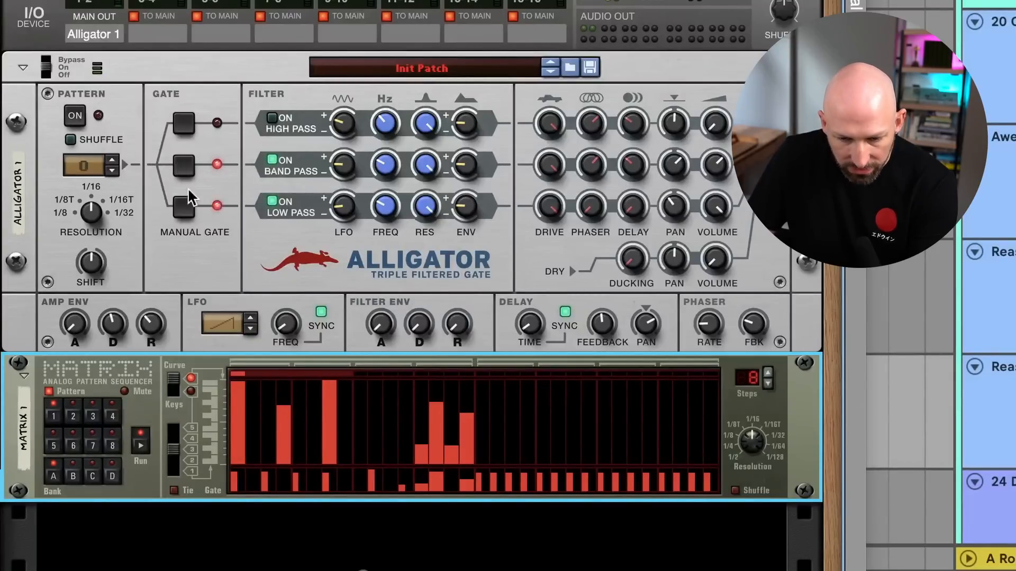
- Sweep the Alligator's band-pass and low-pass filter frequencies and adjust the low-pass LFO amount
left_click(389, 171)
left_click_drag(389, 170, 390, 133)
left_click_drag(383, 194, 386, 153)
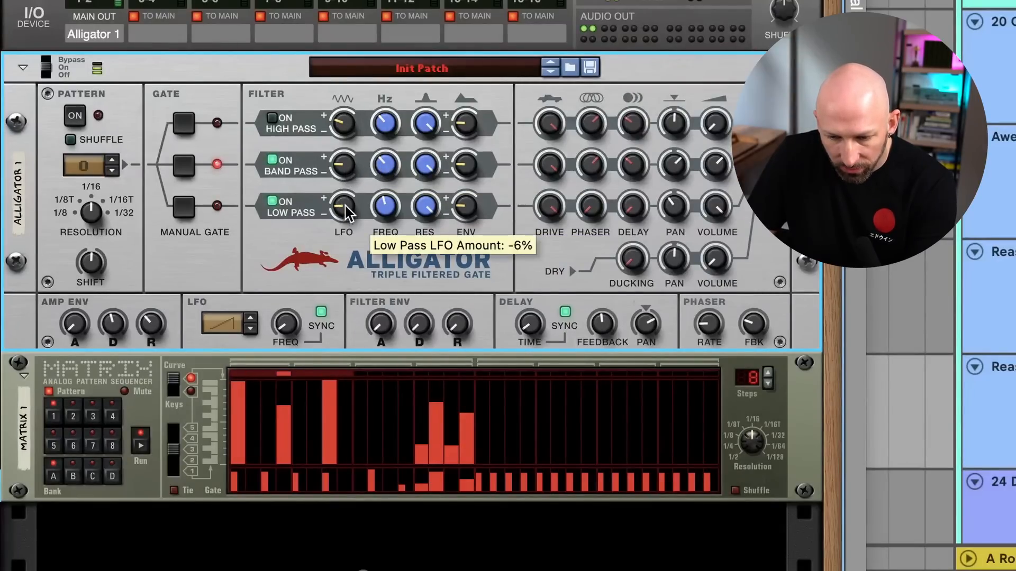
left_click_drag(347, 212, 349, 212)
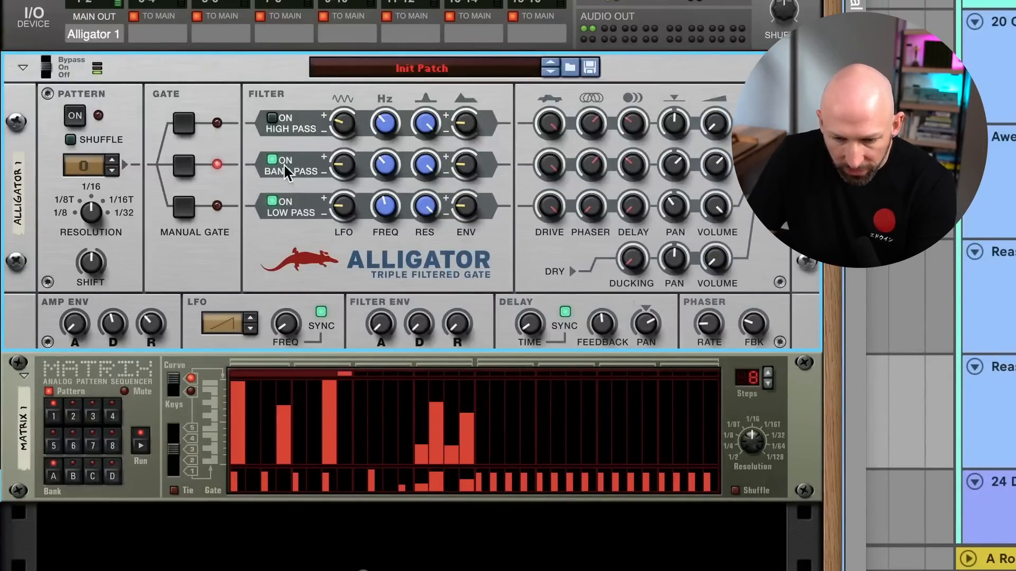
left_click_drag(384, 169, 386, 222)
left_click_drag(390, 176, 391, 179)
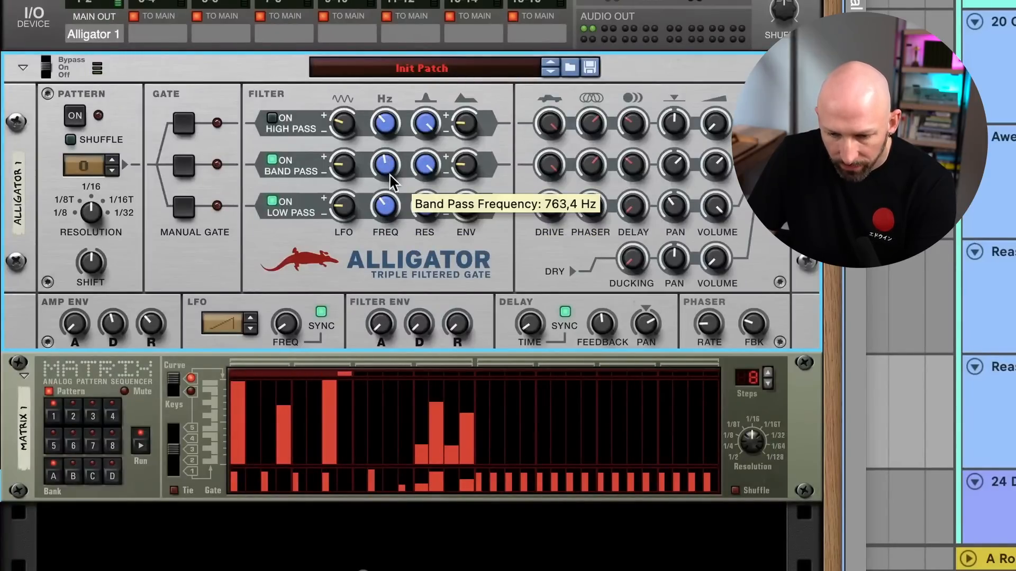
- Cycle through the Alligator's LFO waveforms and settle on the rising ramp shape
left_click(250, 318)
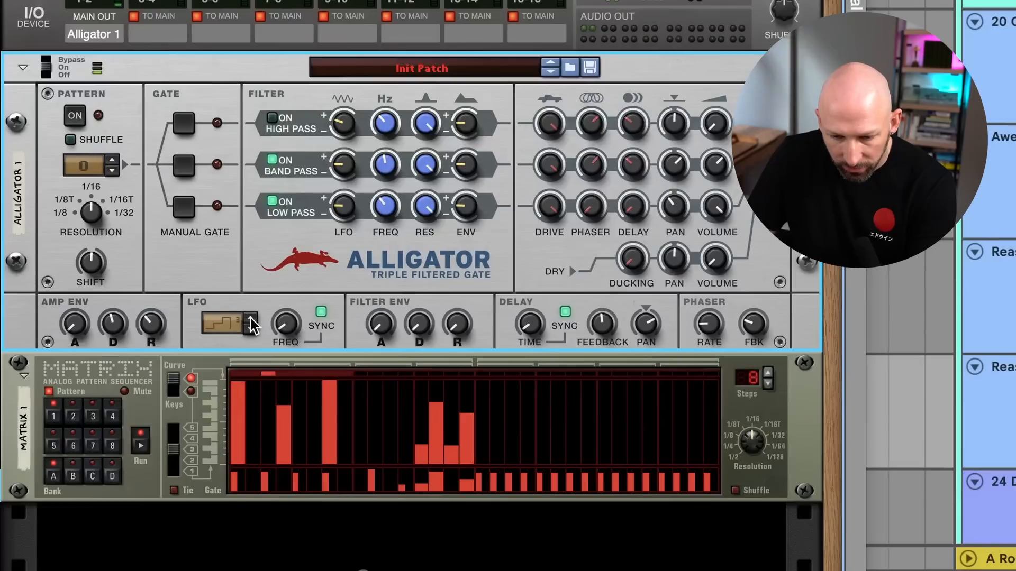
left_click(250, 319)
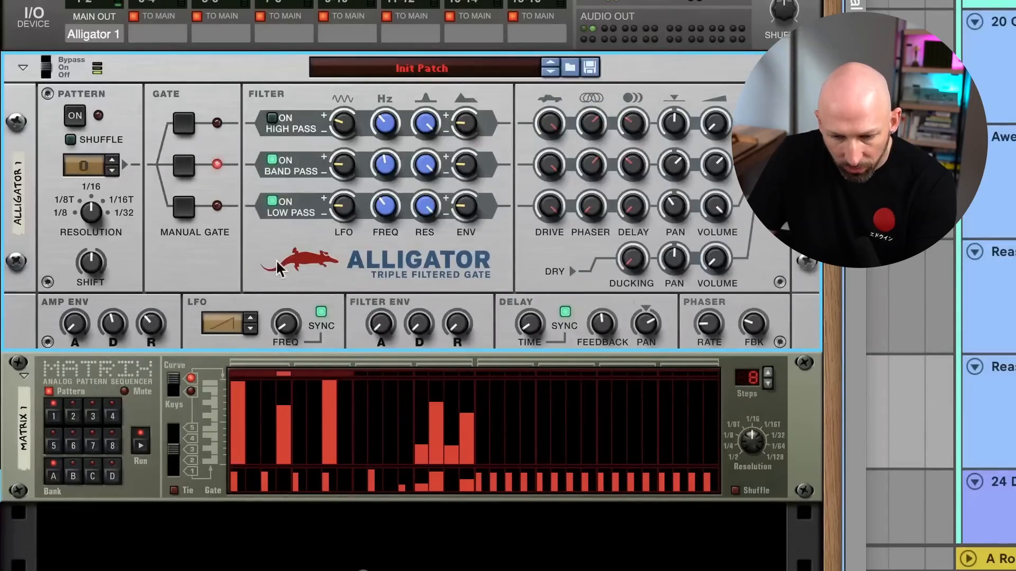
mouse_move(349, 211)
mouse_move(346, 167)
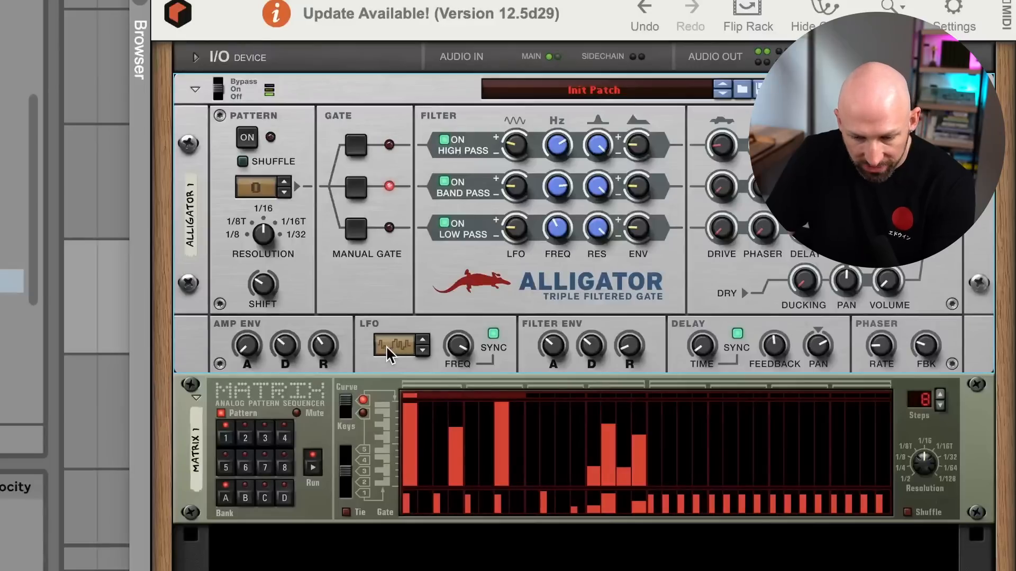
- Raise the Alligator's high-pass and band-pass LFO amounts and adjust the frequencies of both filters
left_click(455, 349)
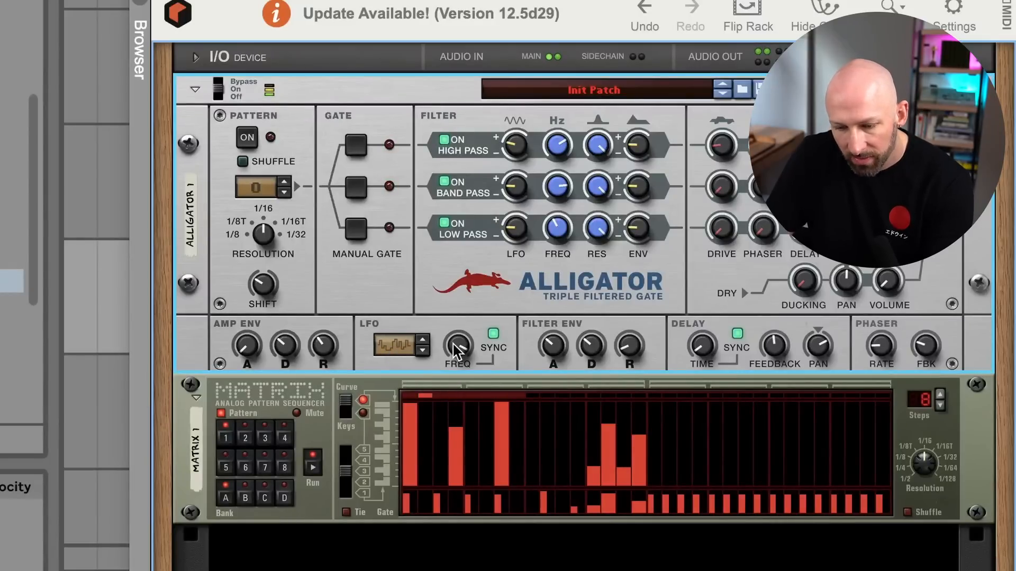
mouse_move(460, 355)
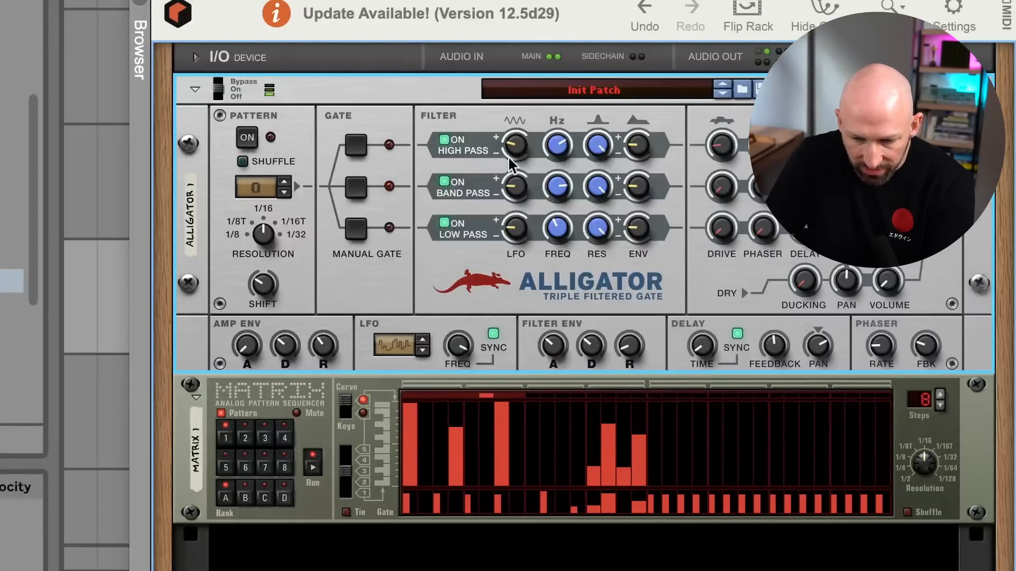
left_click_drag(516, 186, 517, 134)
left_click_drag(515, 202, 555, 204)
left_click_drag(557, 151, 560, 151)
left_click_drag(563, 192, 565, 188)
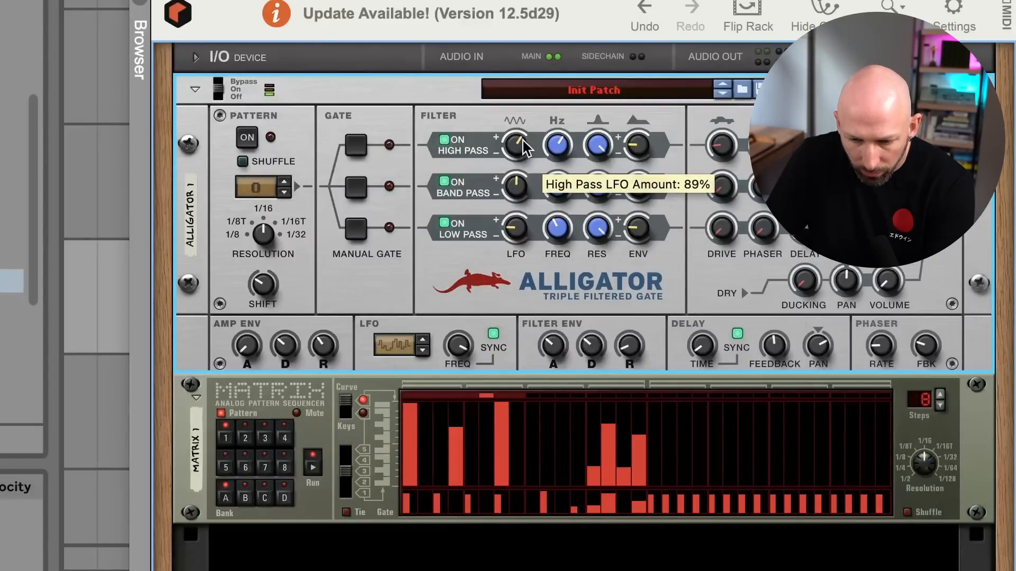
- Lower the high-pass LFO amount to 25%, reduce the band-pass LFO amount and retune the high-pass frequency
left_click_drag(524, 147, 518, 189)
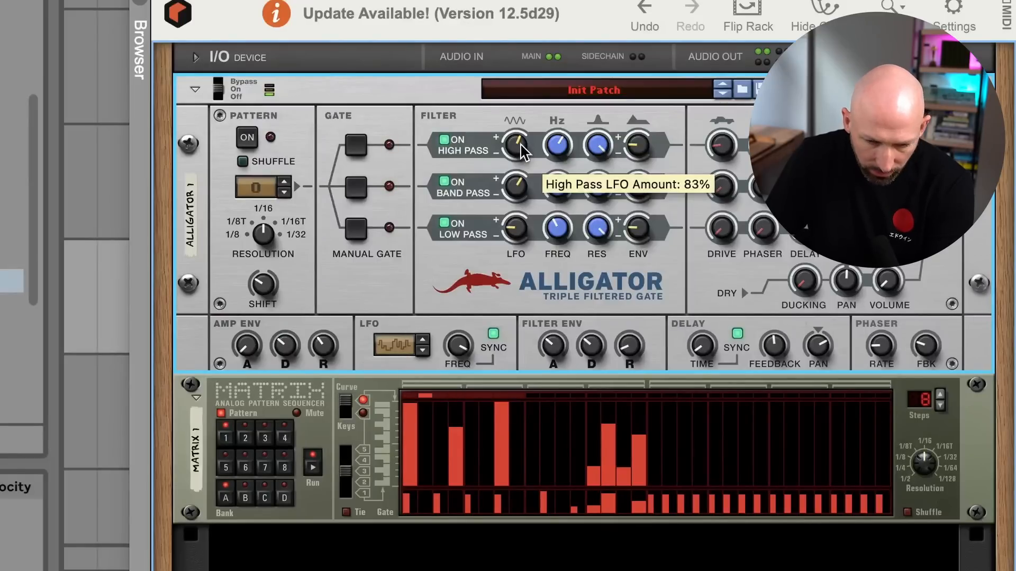
left_click_drag(518, 191, 519, 209)
left_click_drag(516, 147, 516, 192)
left_click_drag(516, 147, 516, 144)
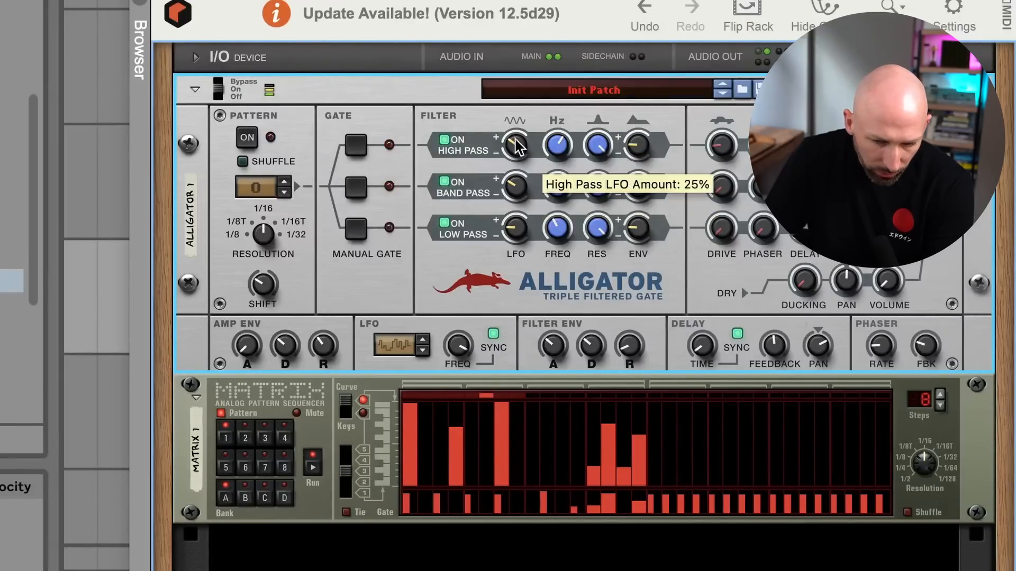
left_click_drag(516, 189, 560, 216)
left_click_drag(555, 157, 562, 147)
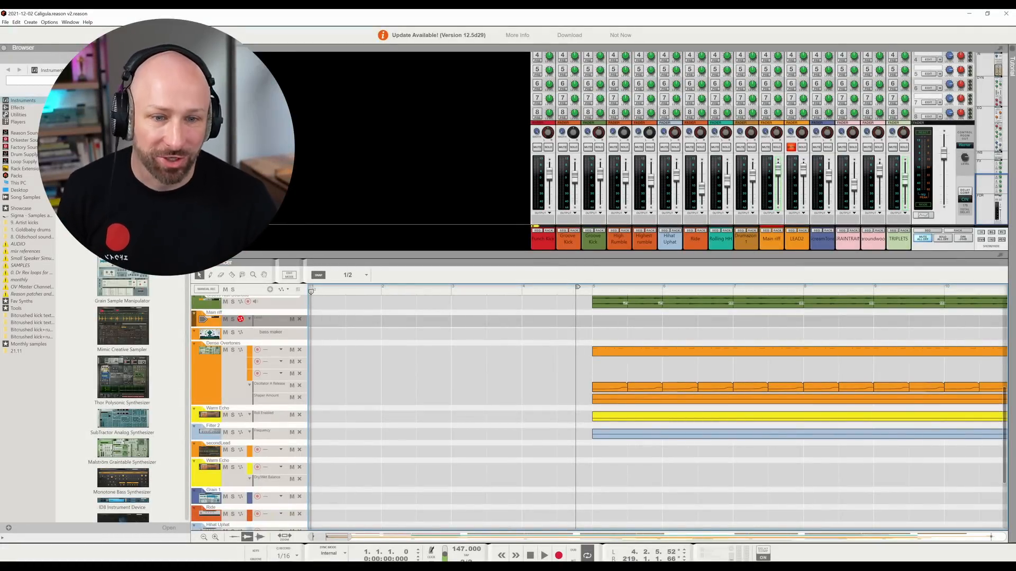
- In Reason, fit the whole arrangement in the sequencer and hide the browser
left_click_drag(349, 537, 1014, 522)
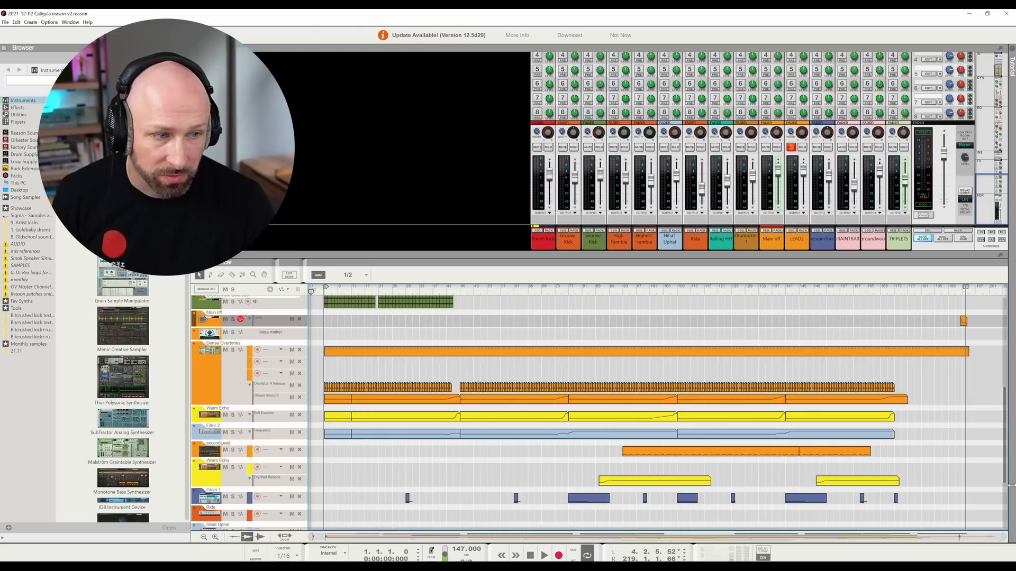
left_click_drag(1004, 478, 987, 383)
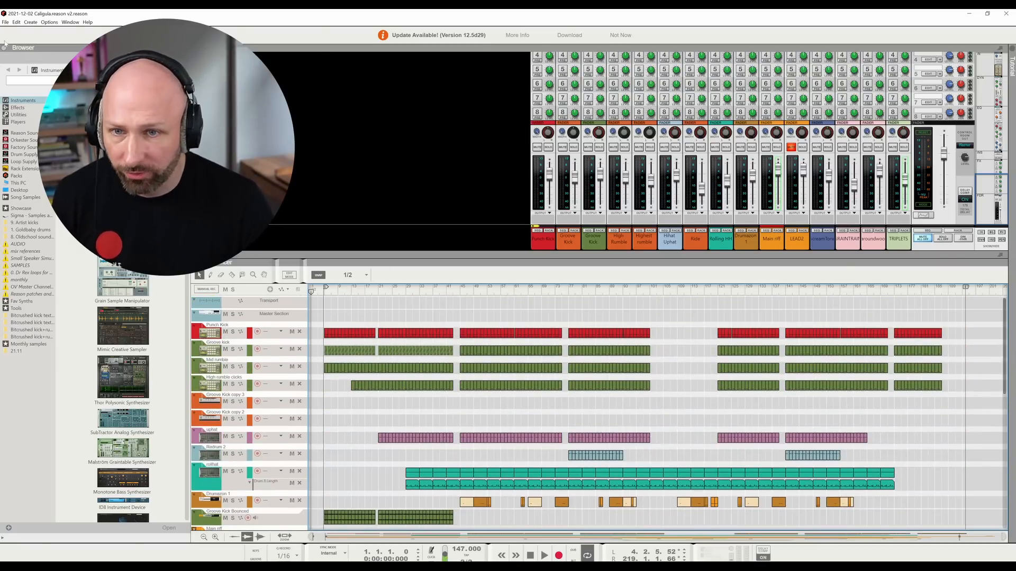
left_click(3, 46)
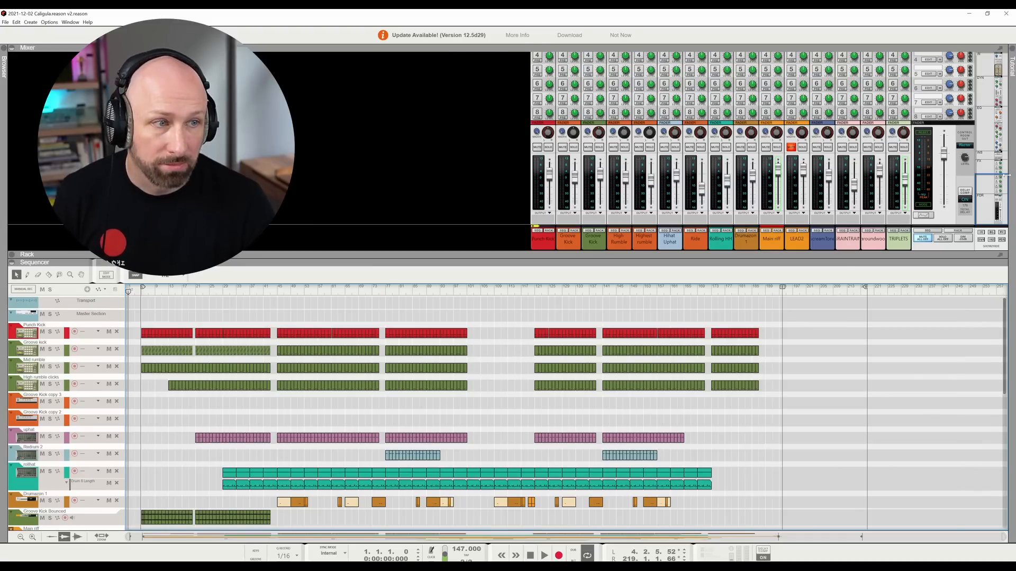
mouse_move(990, 196)
left_mouse_down()
mouse_move(1002, 87)
mouse_move(1010, 198)
left_mouse_up()
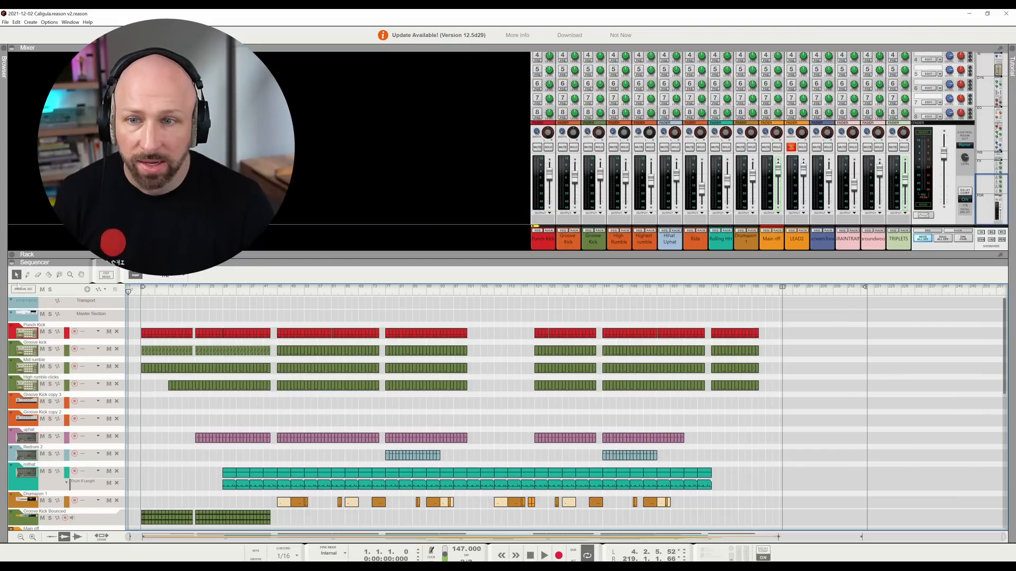
- Show the rack to look over its devices up to the master section, and hide it again
left_click(12, 254)
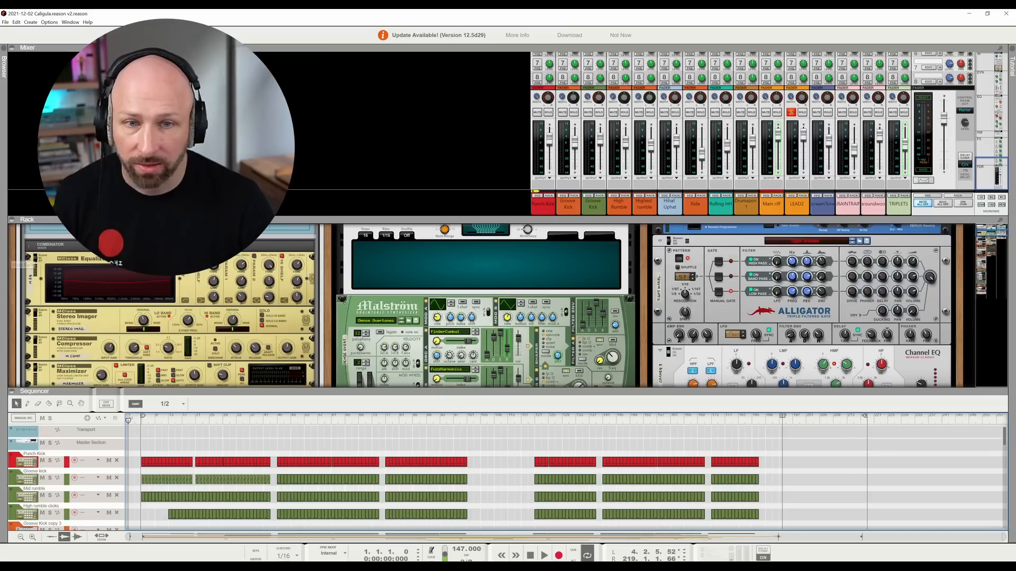
mouse_move(994, 231)
left_mouse_down()
mouse_move(994, 292)
mouse_move(993, 226)
left_mouse_up()
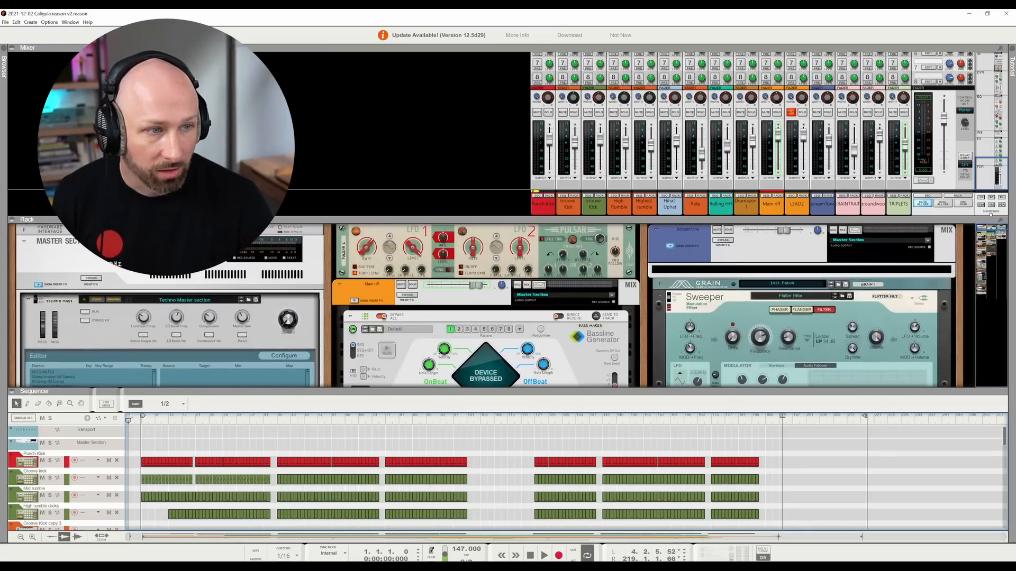
left_click(11, 224)
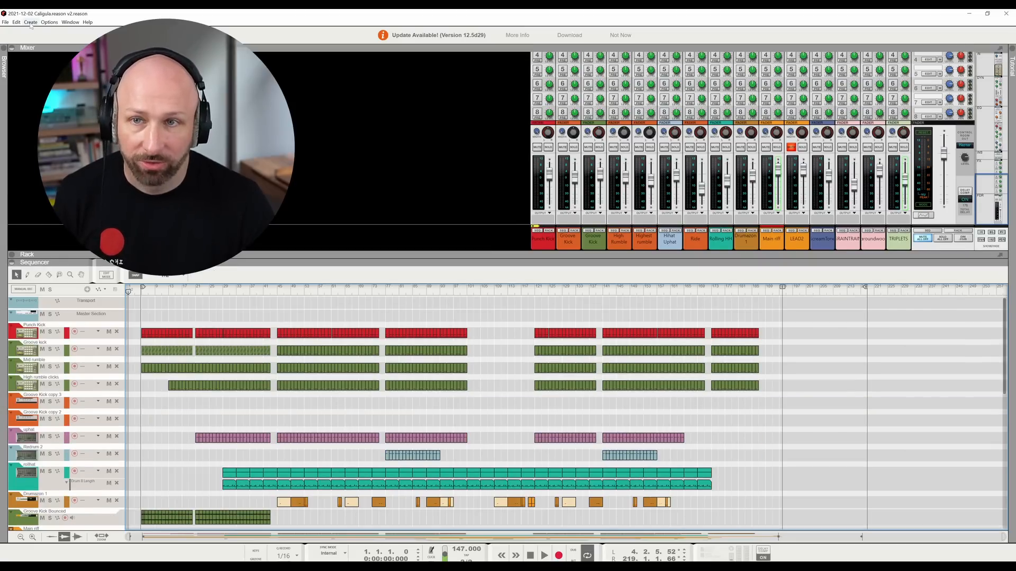
- Hide the mixer to view the full arrangement in the sequencer, and bring the mixer back
left_click(12, 48)
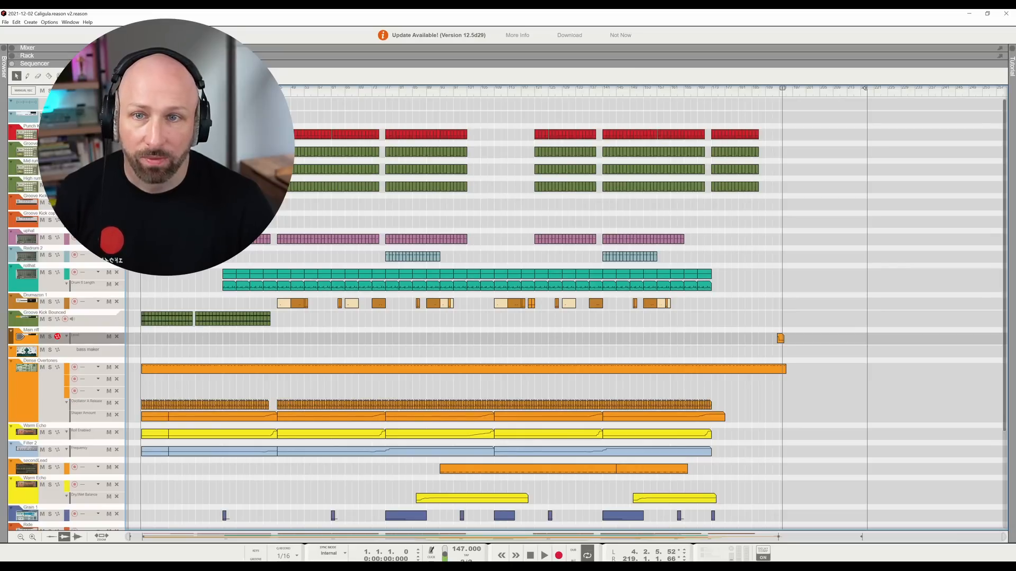
left_click_drag(1005, 176, 1011, 149)
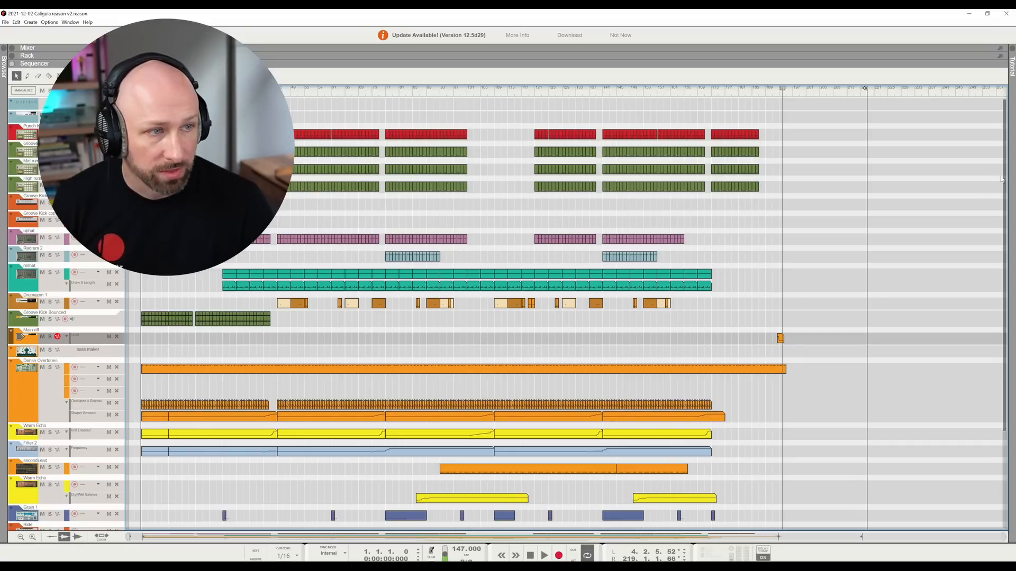
mouse_move(1001, 179)
left_mouse_down()
mouse_move(1002, 200)
mouse_move(1002, 179)
left_mouse_up()
left_click(12, 48)
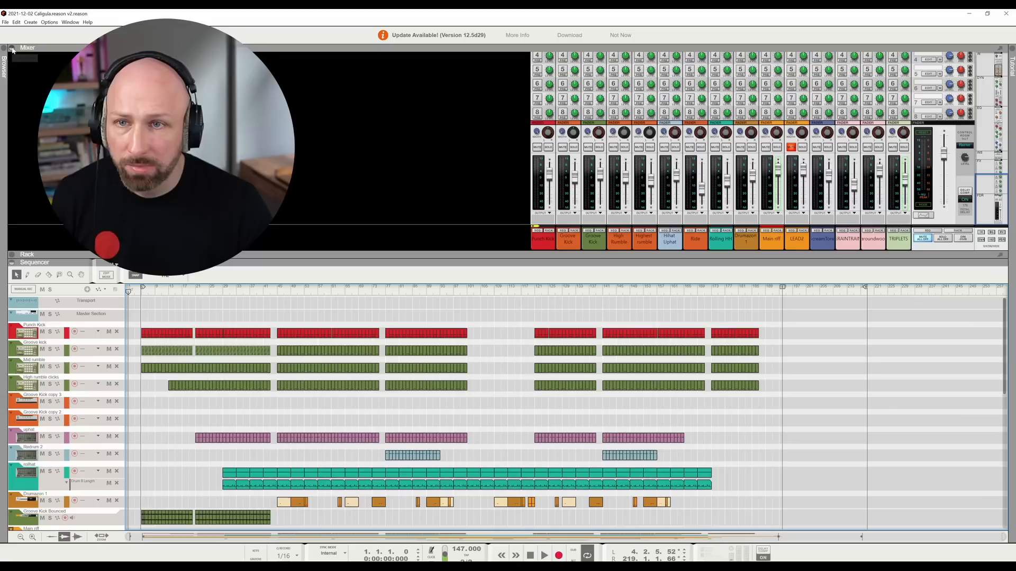
- Solo the Punch Kick mixer channel and play the song from early in the second Punch Kick clip
scroll(799, 133, "up", 1)
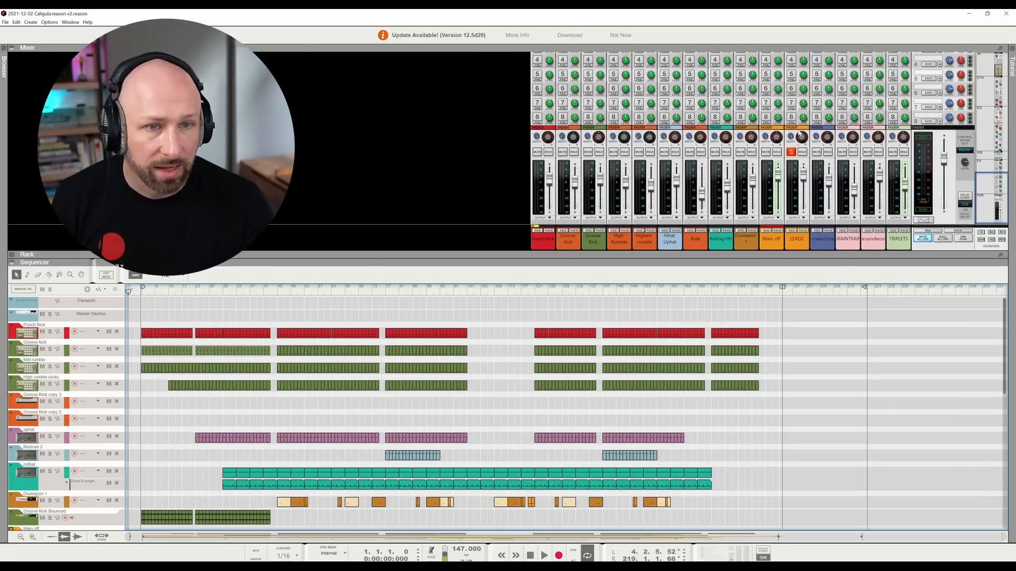
left_click_drag(988, 190, 1007, 201)
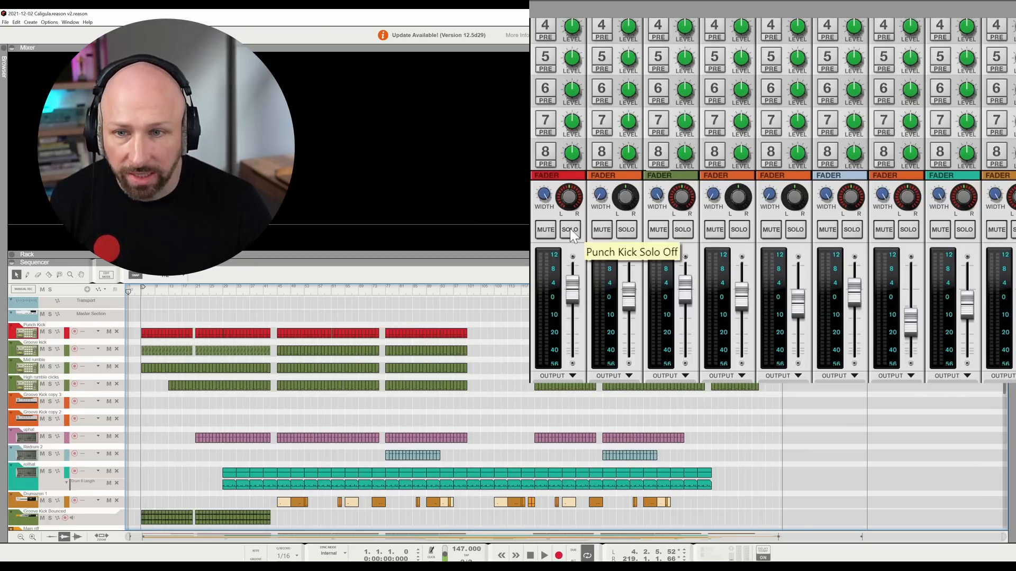
left_click(570, 229)
key("space")
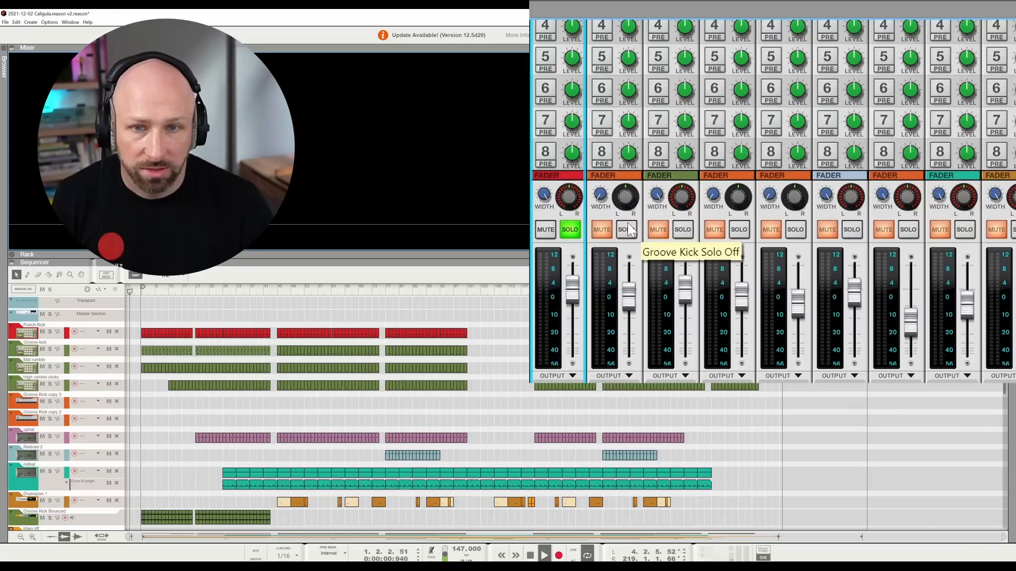
key("space")
left_click(203, 290)
key("space")
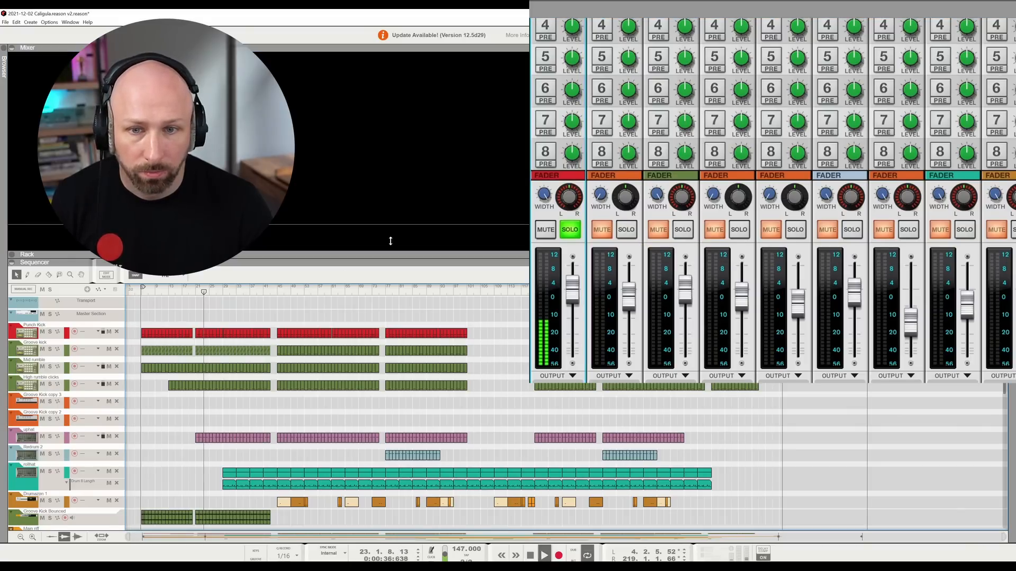
- Add the Groove Kick, Groove Kick Bounced, High Rumble and Highest rumble channels to the solo during playback
left_click(626, 231)
left_click(683, 229)
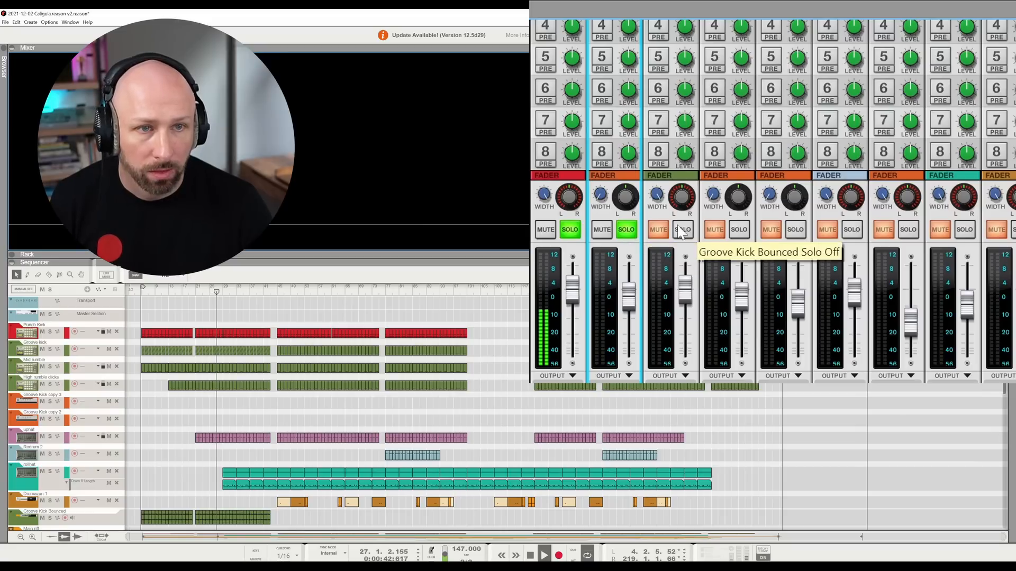
left_click(739, 231)
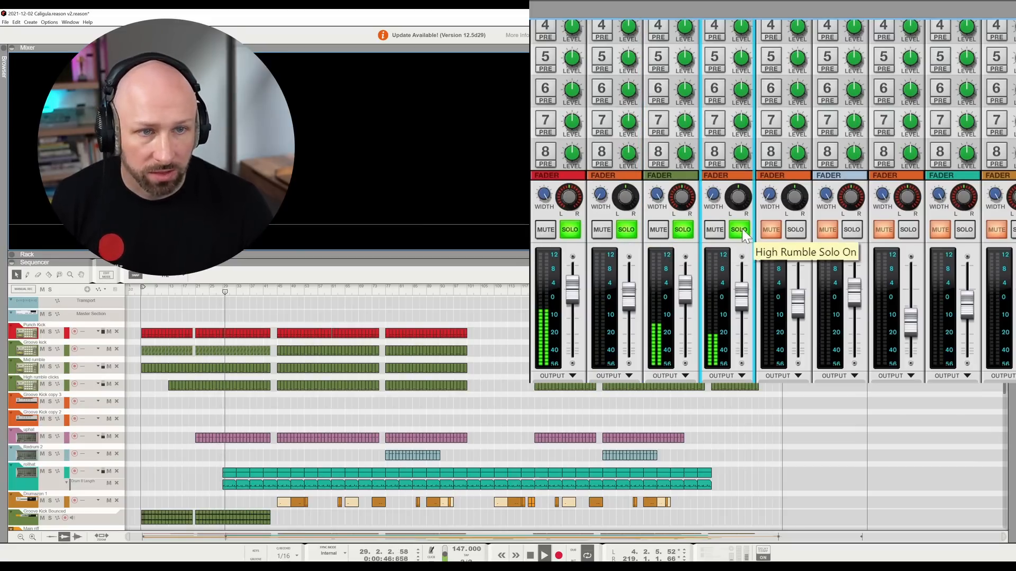
left_click(795, 233)
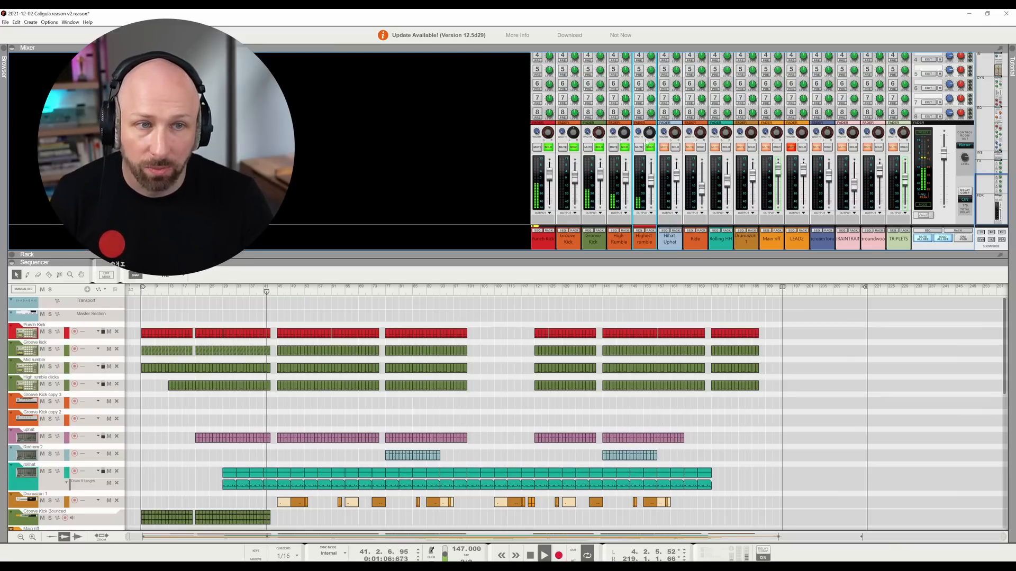
- Show the Highest rumble channel in the rack and unfold the Combinator directly below it to reveal its devices
left_click(651, 231)
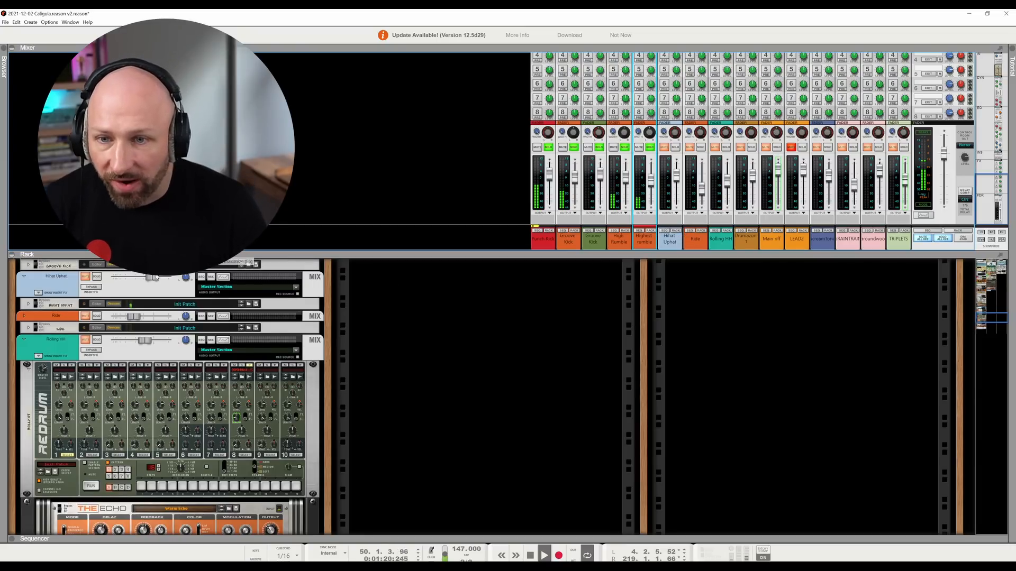
scroll(150, 347, "down", 1)
scroll(150, 352, "up", 4)
left_click(72, 179)
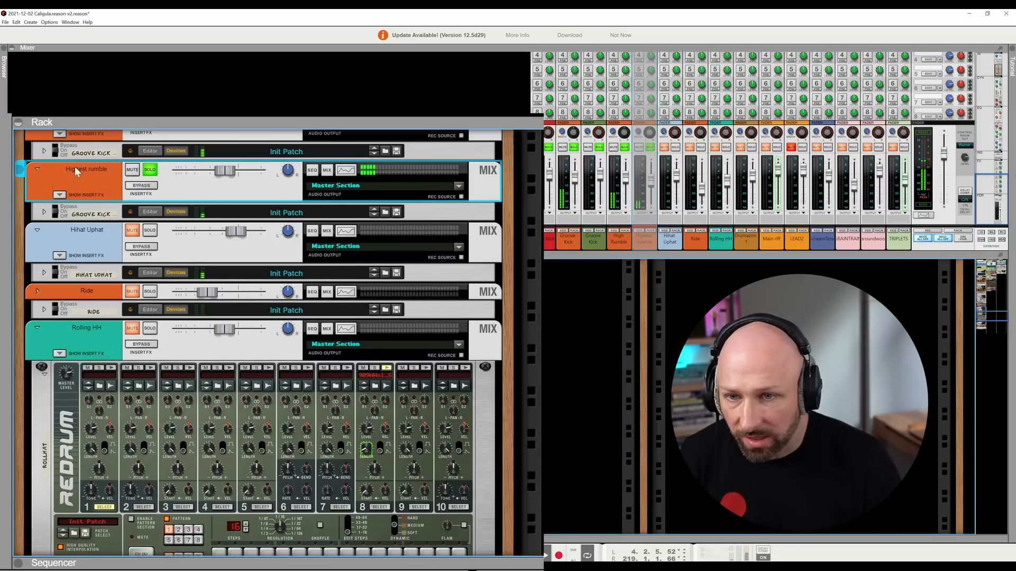
left_click(44, 212)
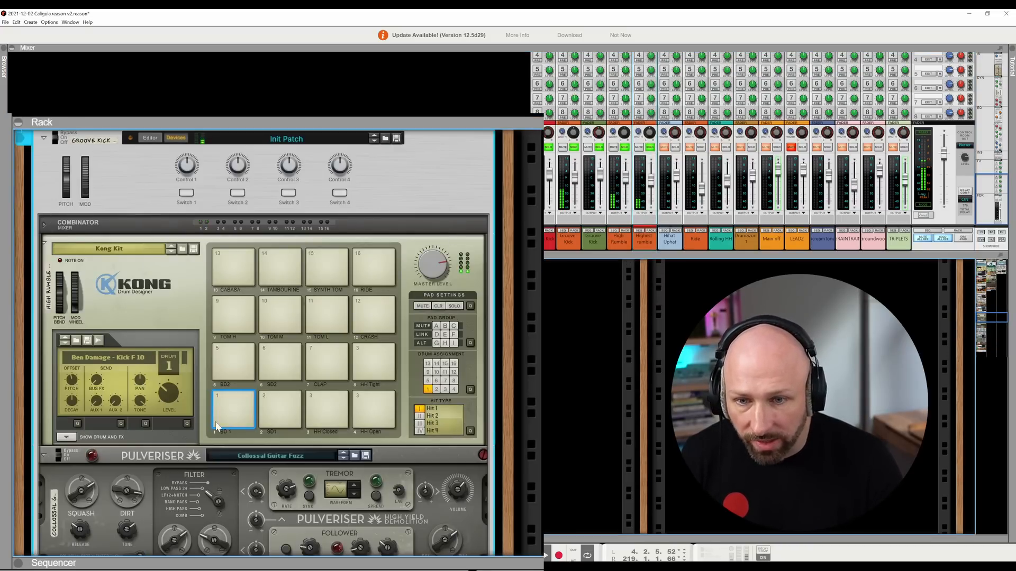
- Go through the Combinator's effect chain: Pulveriser, The Echo, RV7000 MkII, Stereo Imager, ECF-42 and Alligator
scroll(249, 417, "down", 4)
scroll(249, 415, "down", 2)
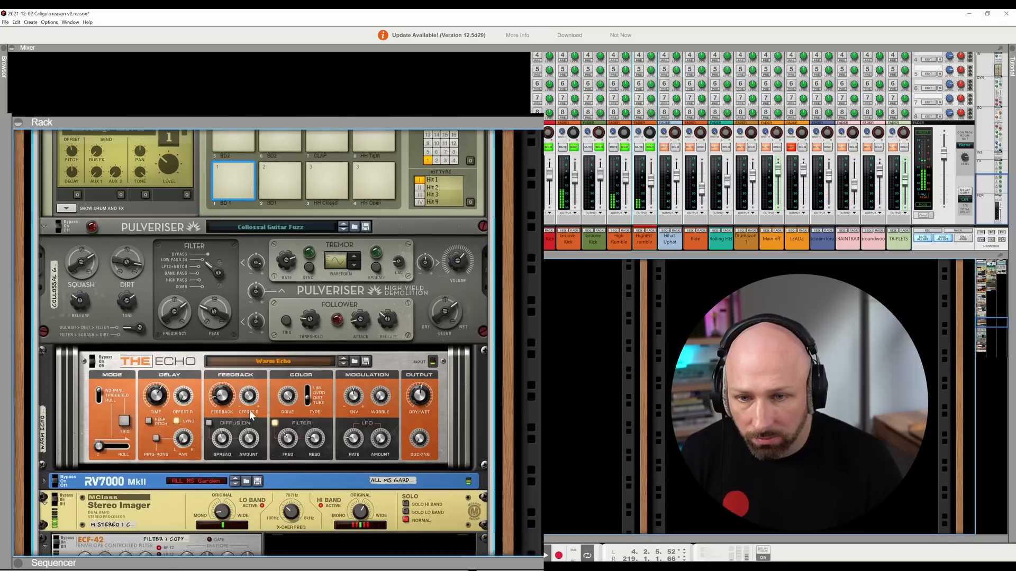
left_click(156, 204)
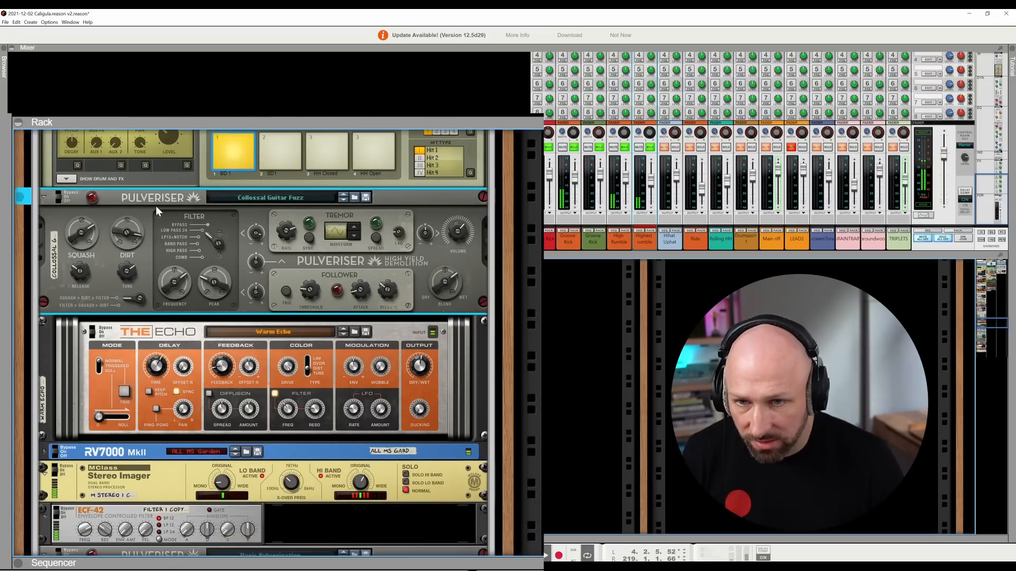
left_click(168, 333)
left_click(148, 452)
left_click(153, 483)
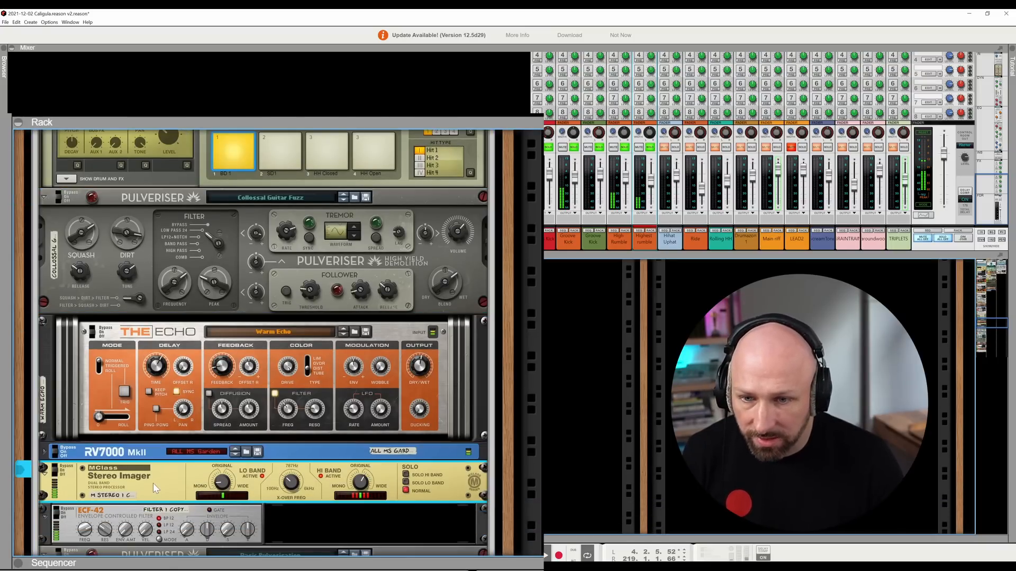
left_click(162, 516)
scroll(159, 506, "down", 2)
scroll(159, 499, "down", 9)
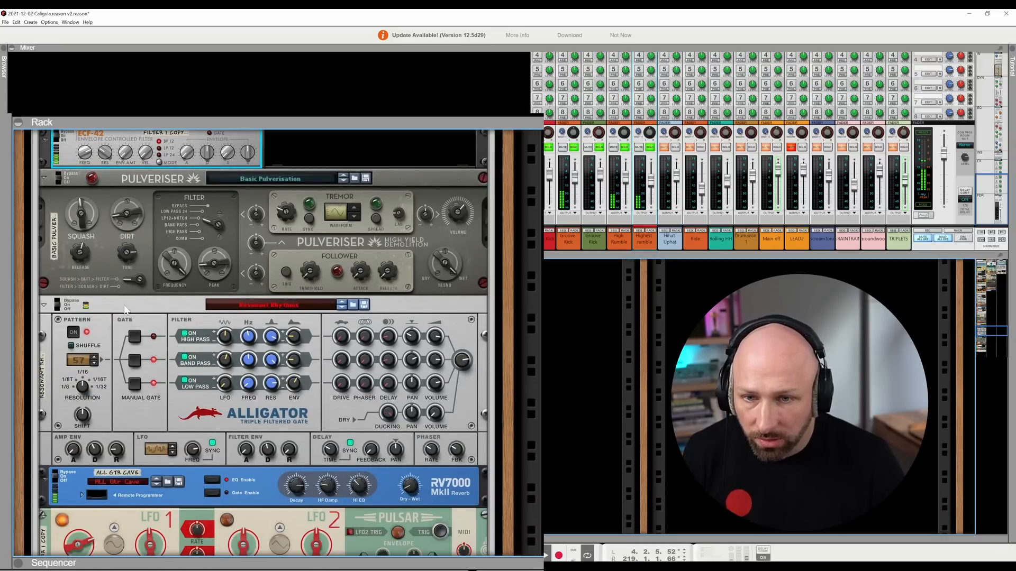
left_click(125, 311)
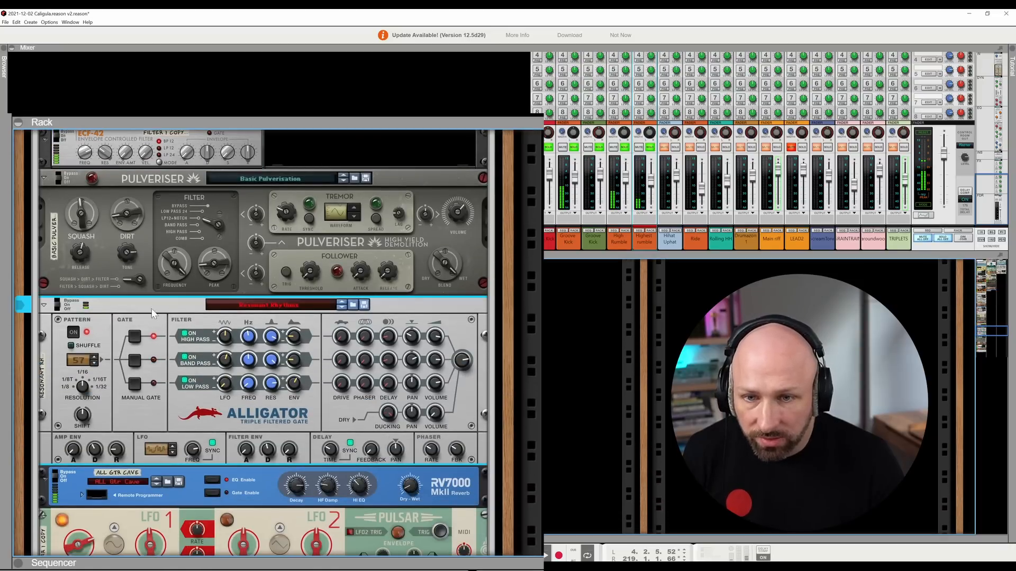
- Unsolo the High Rumble, Groove Kick Bounced, Groove Kick and Punch Kick channels, leaving only Highest rumble soloed
left_click(648, 149)
left_click(649, 149)
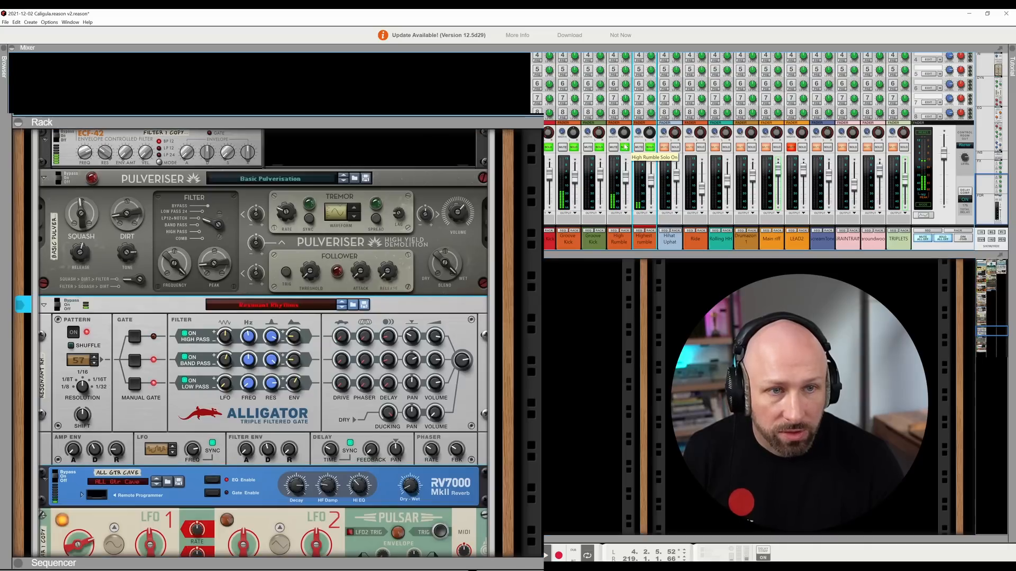
left_click(626, 149)
left_click(600, 149)
left_click(575, 148)
left_click(548, 147)
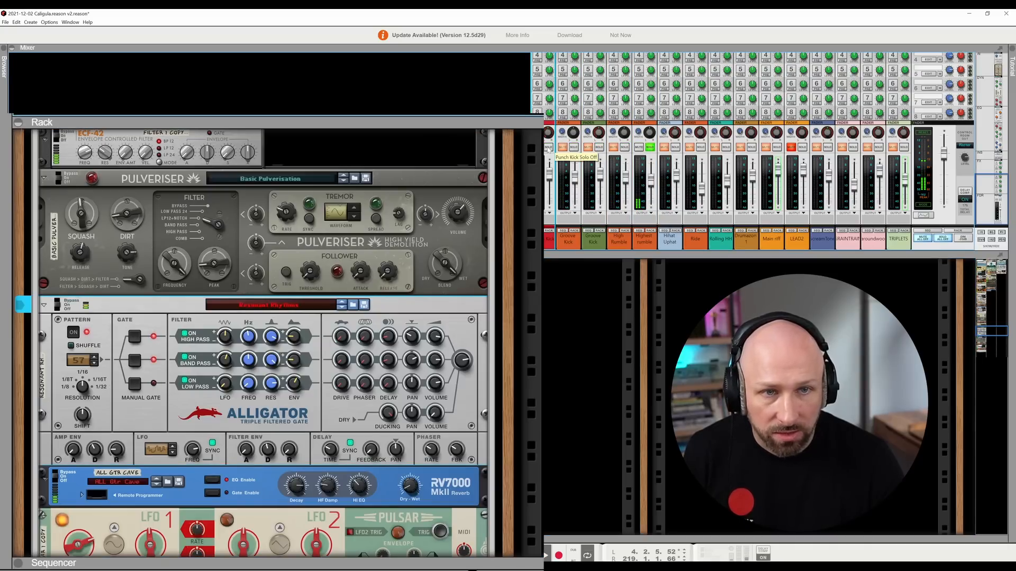
- Bypass the Alligator to hear the rumble without it, and switch it back on
left_click(179, 311)
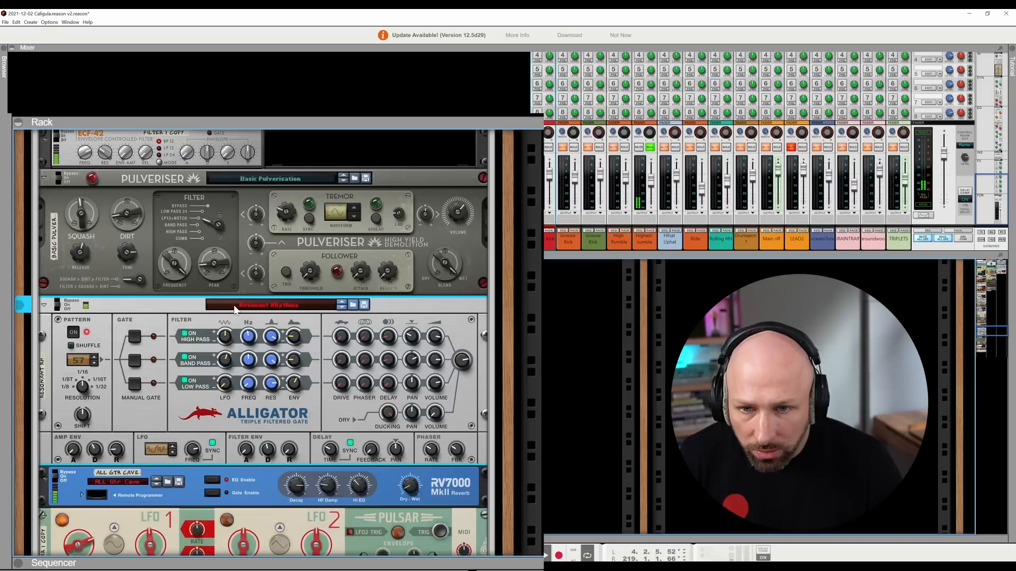
left_click(61, 302)
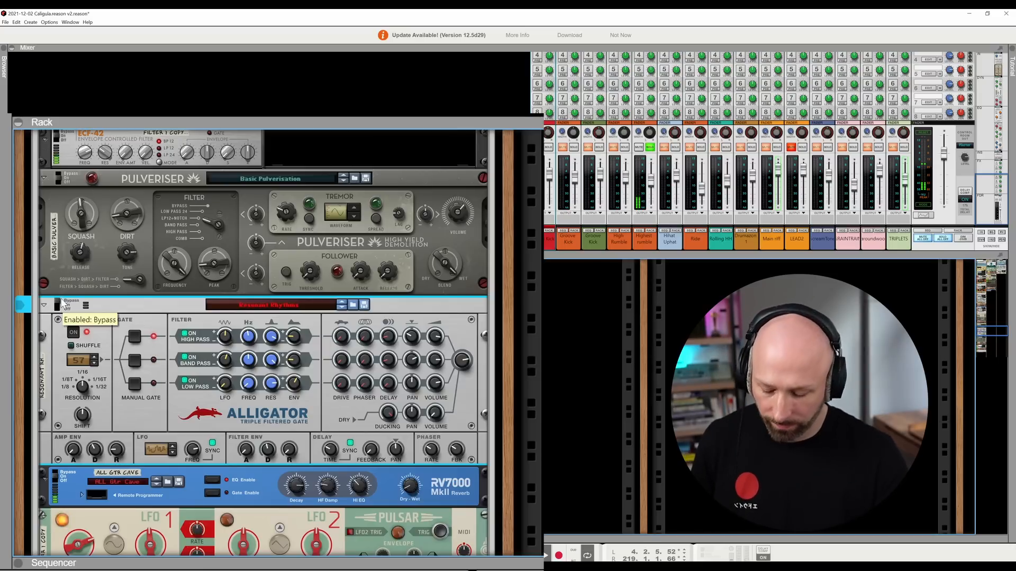
left_click(62, 302)
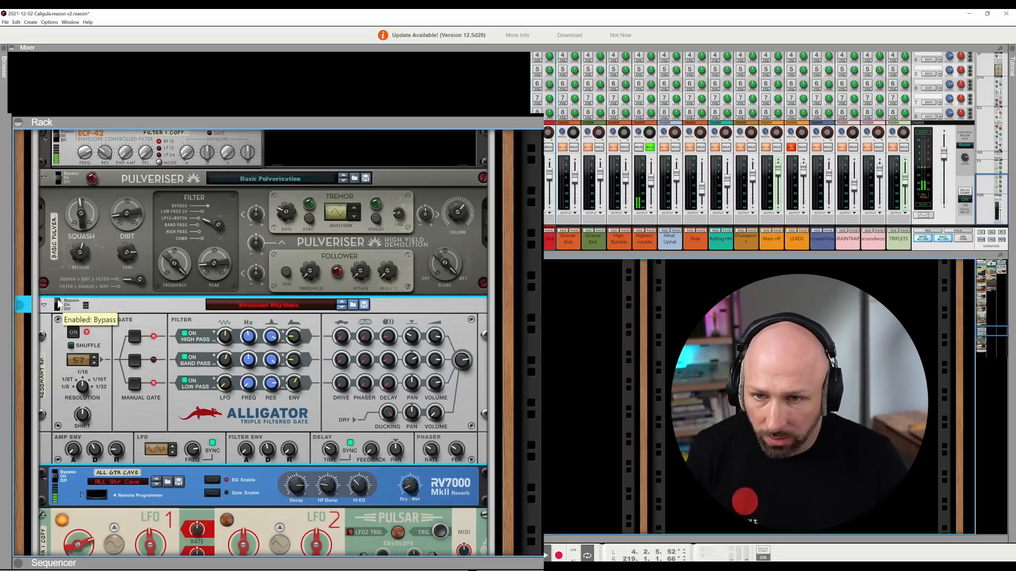
left_click(58, 305)
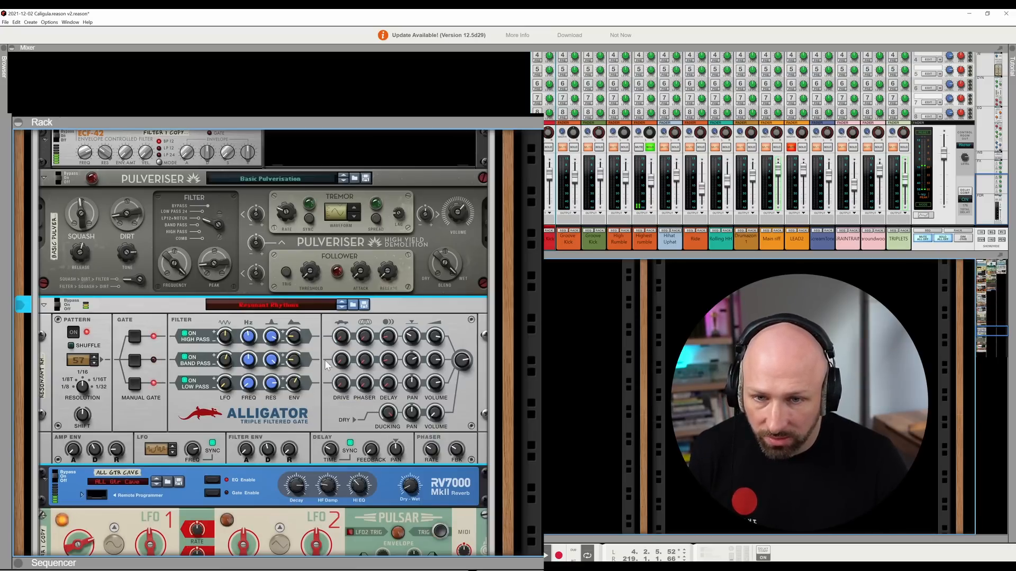
- Select the RV7000 MkII reverb below the Alligator and adjust its Dry-Wet amount
scroll(310, 382, "up", 1)
scroll(310, 382, "down", 5)
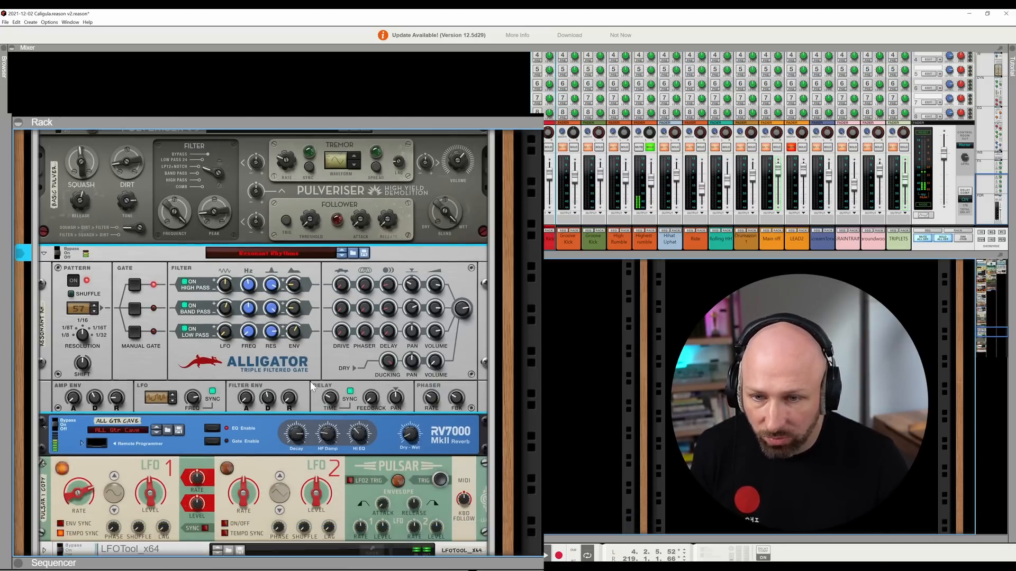
scroll(310, 382, "down", 2)
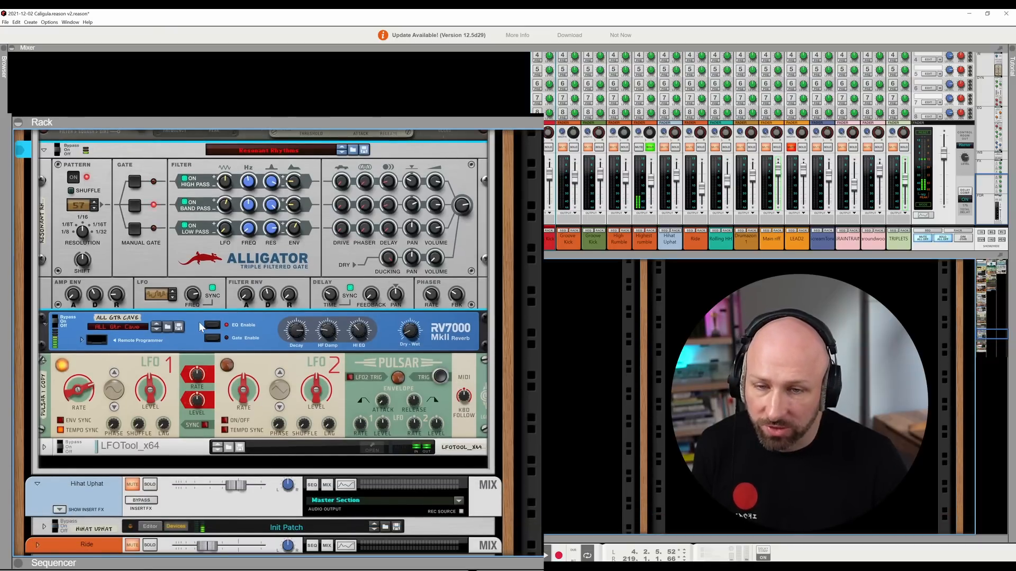
left_click(200, 326)
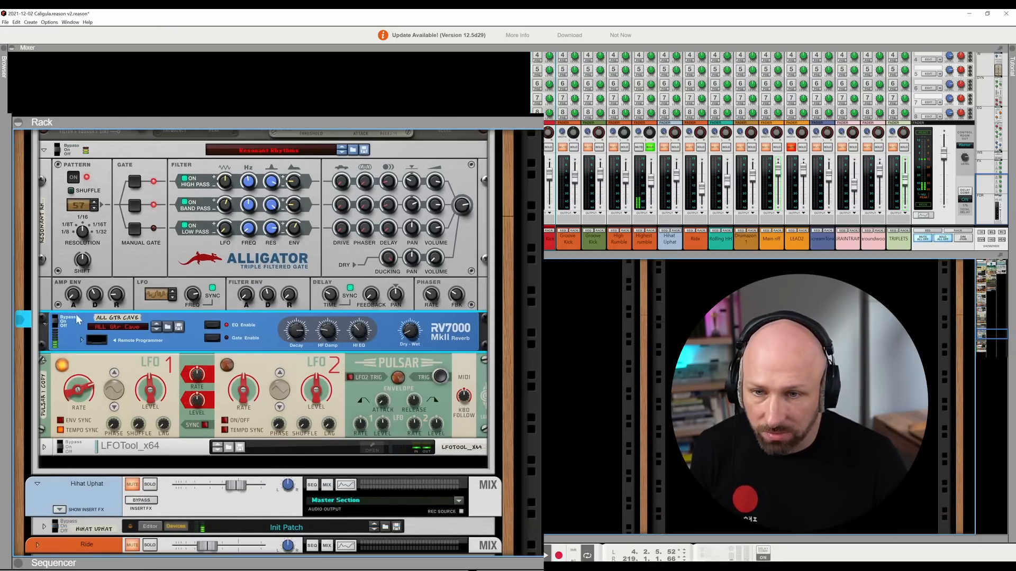
mouse_move(410, 331)
left_mouse_down()
mouse_move(409, 282)
mouse_move(417, 318)
left_mouse_up()
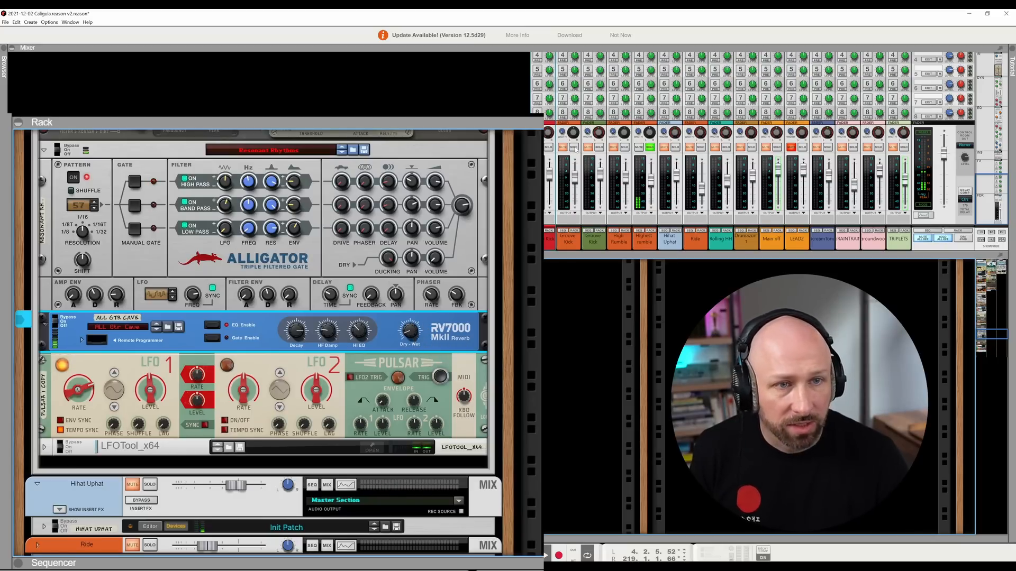
- Add the Punch Kick, Groove Kick, Groove Kick Bounced, High Rumble and Hihat Uphat channels to the solo
left_click(549, 148)
left_click(574, 148)
left_click(599, 149)
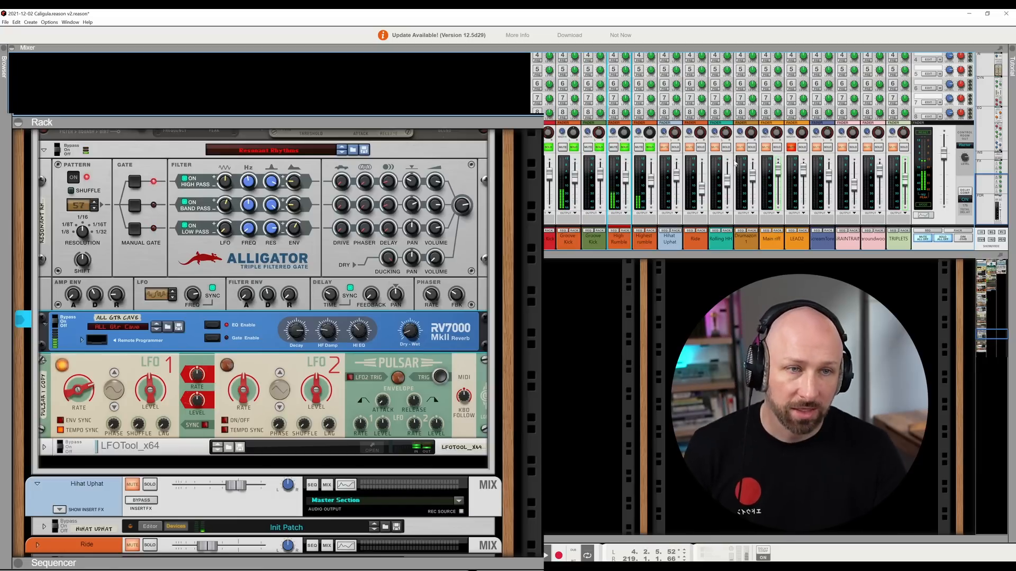
left_click(675, 148)
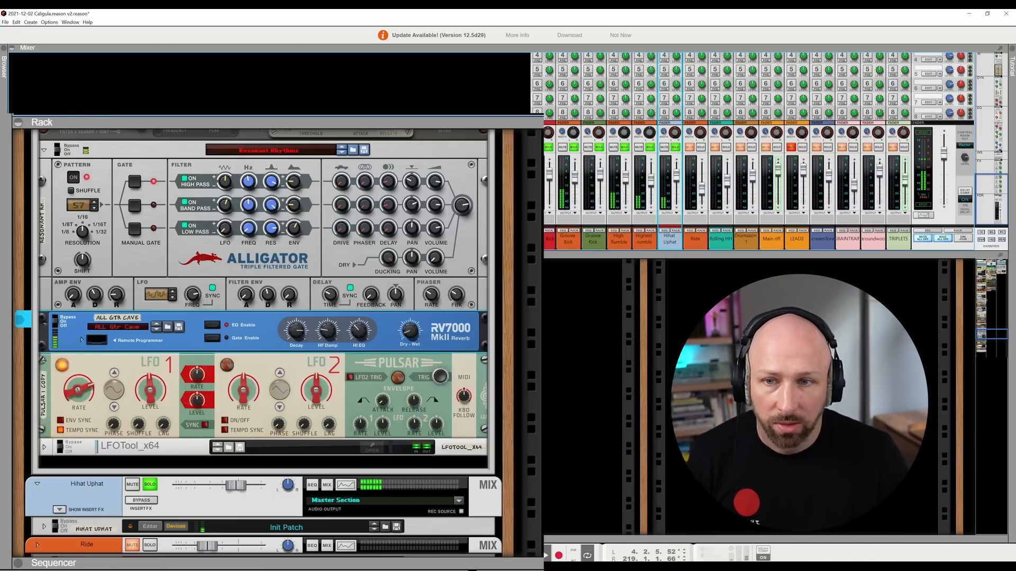
- Replace the rack with the sequencer and play from the Punch Kick clip that follows the long break
left_click(18, 122)
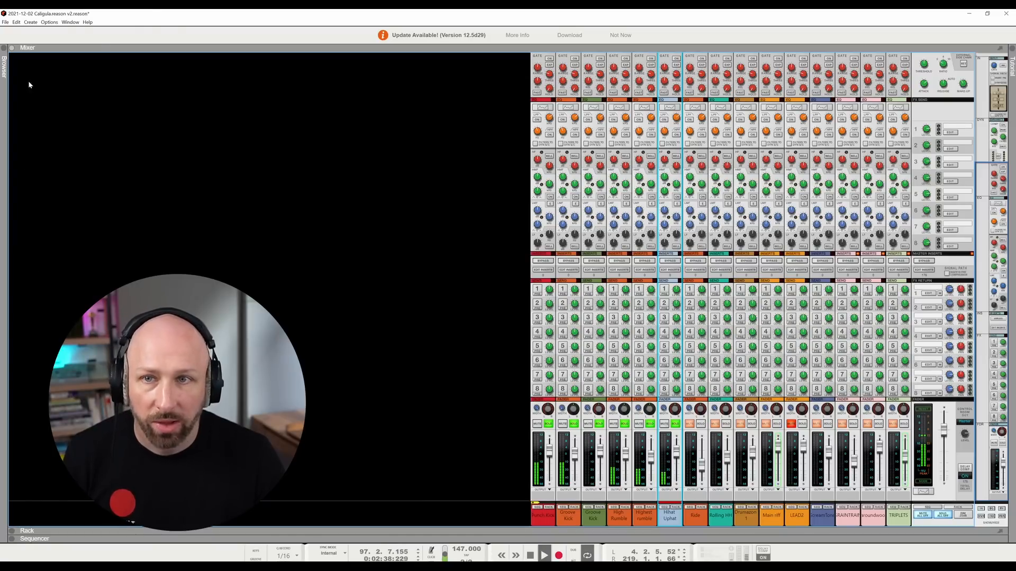
left_click(11, 539)
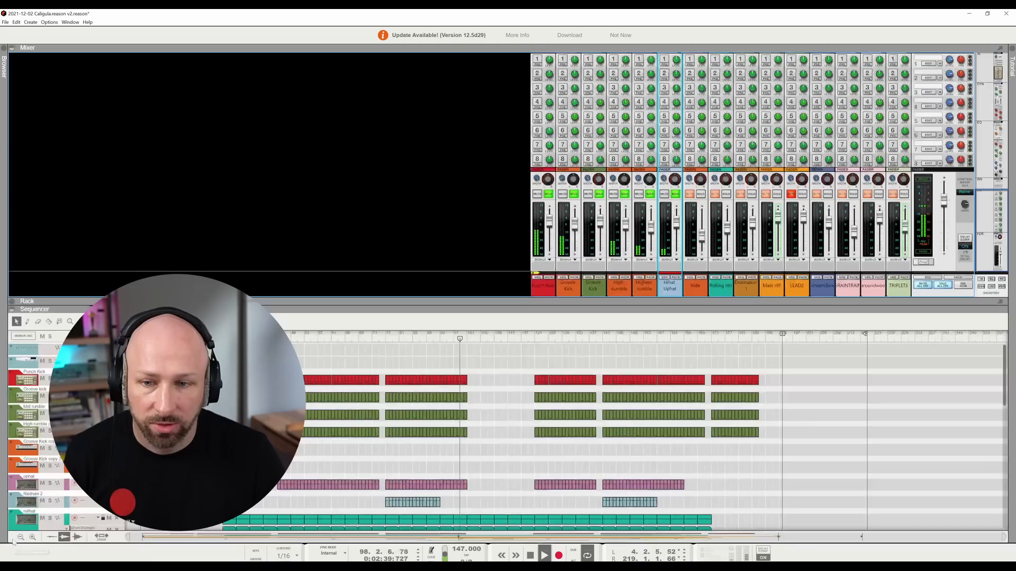
left_click(534, 338)
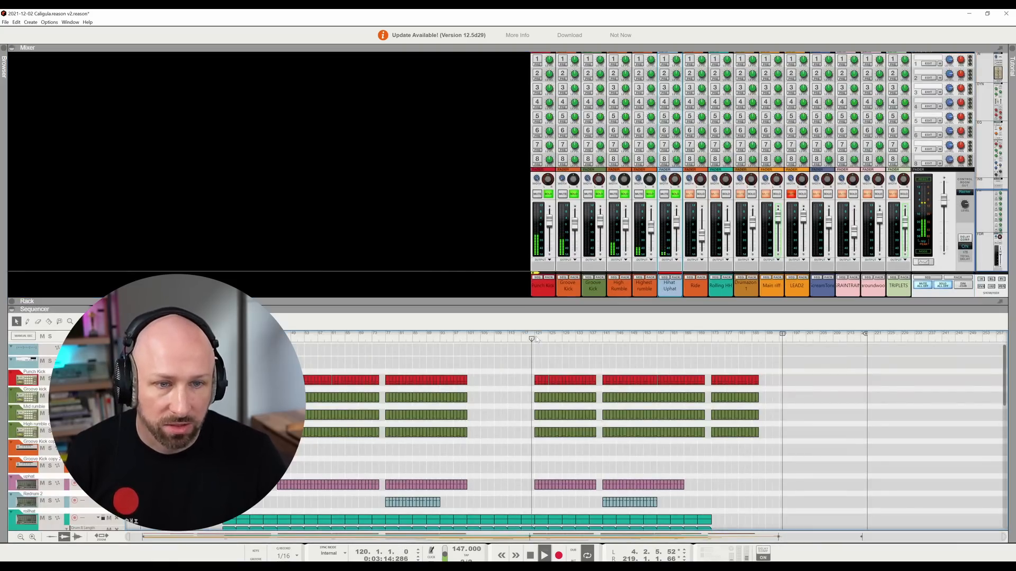
- Add Ride, Rolling HH, Drumazon 1 and Main riff to the solo, playing from the start of the Punch Kick clip before the break
left_click(701, 195)
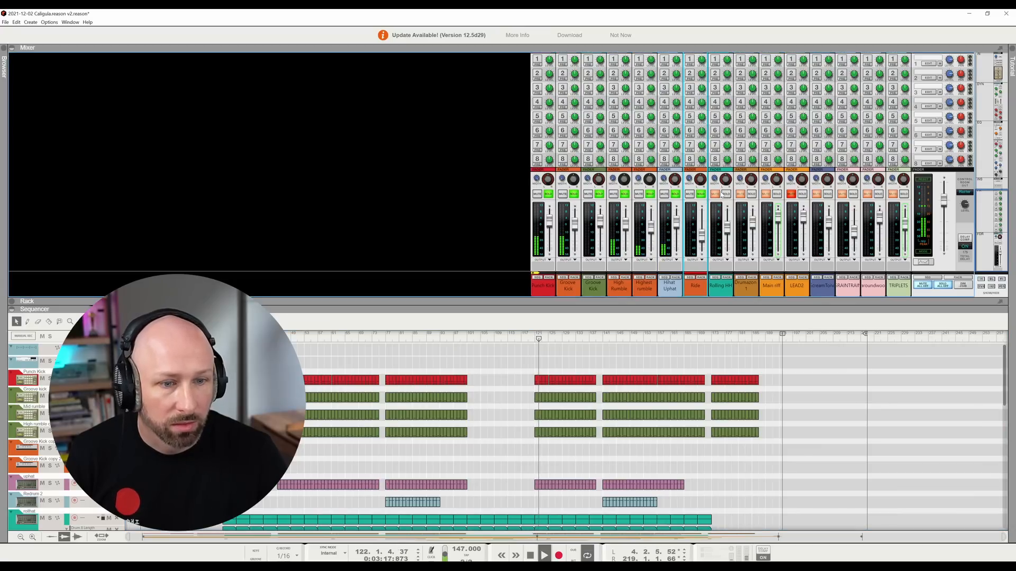
left_click(390, 339)
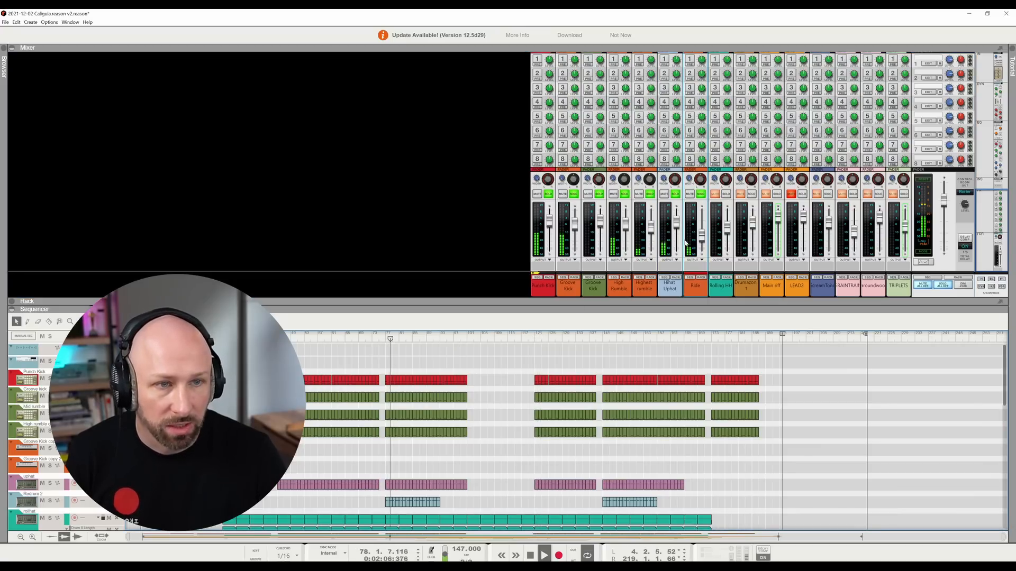
left_click(727, 195)
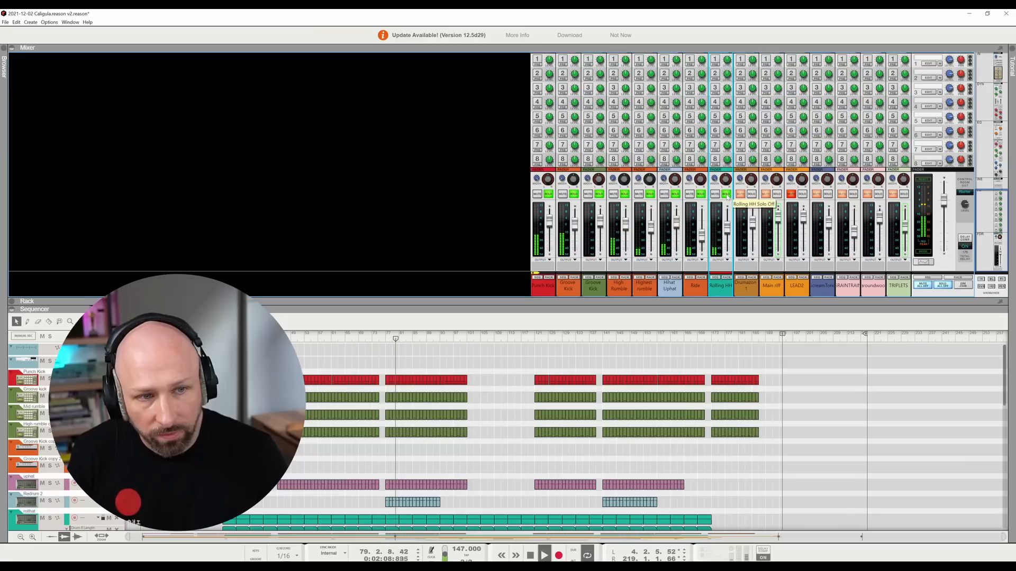
left_click(752, 195)
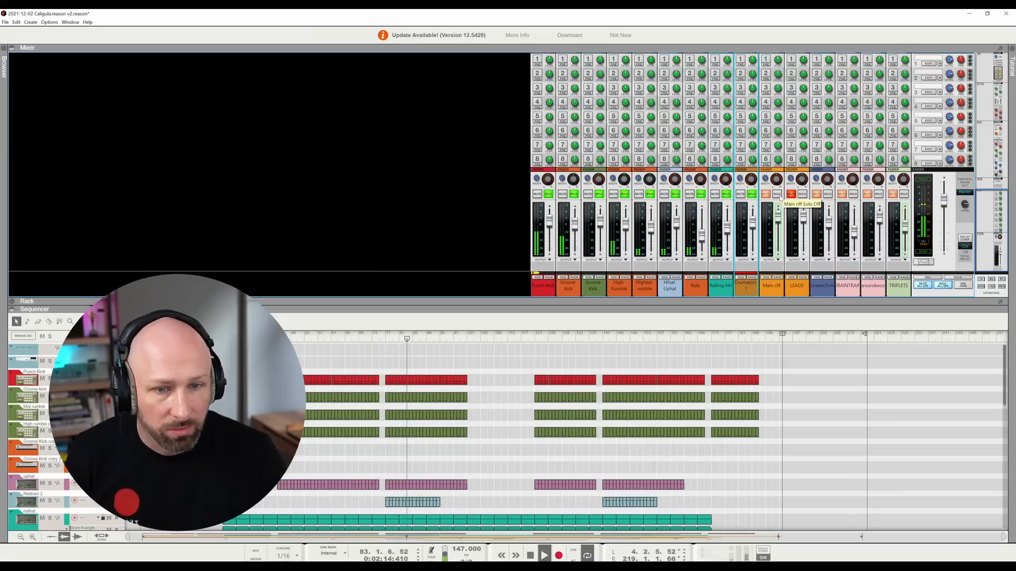
left_click(778, 194)
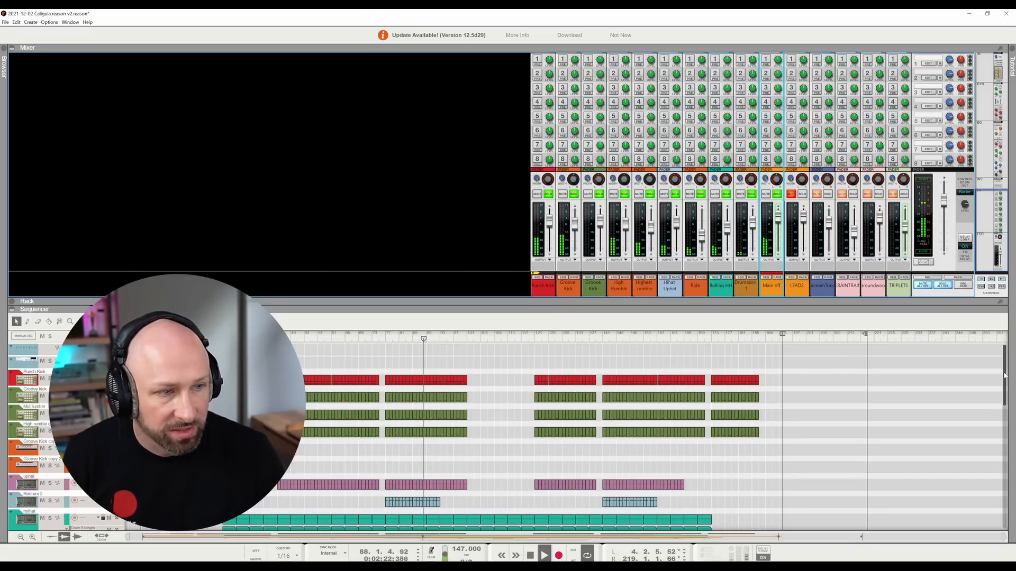
- Bring the lower sequencer tracks into view and add the four channels after LEAD2, ending with TRIPLETS, to the solo
left_click_drag(1005, 378, 1015, 468)
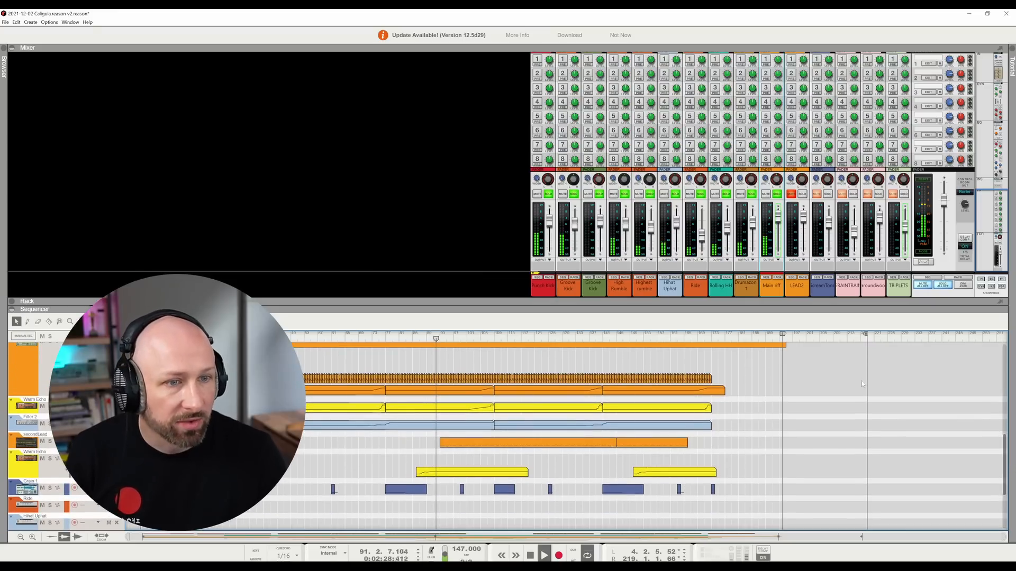
left_click(828, 194)
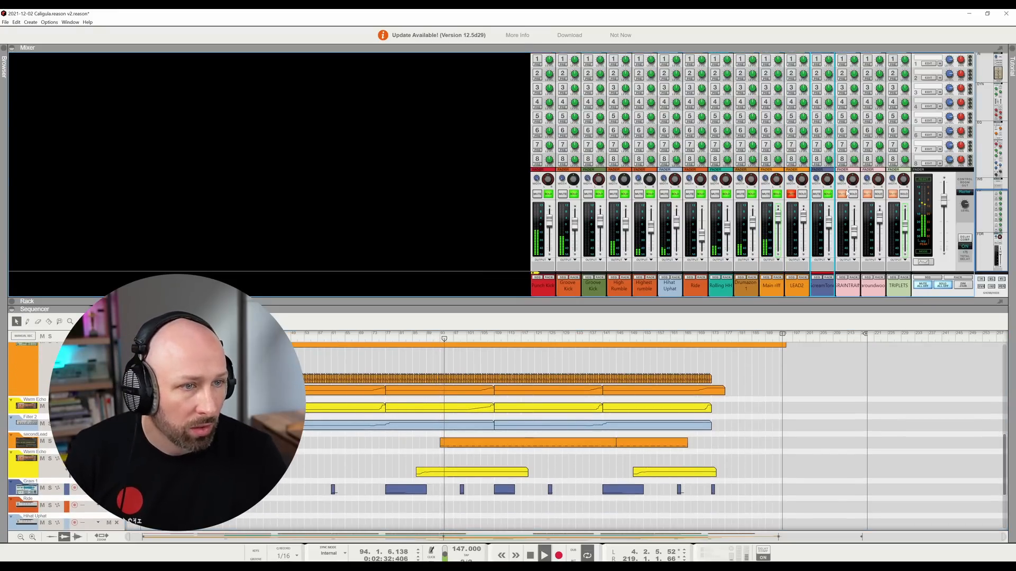
left_click(852, 194)
left_click(878, 194)
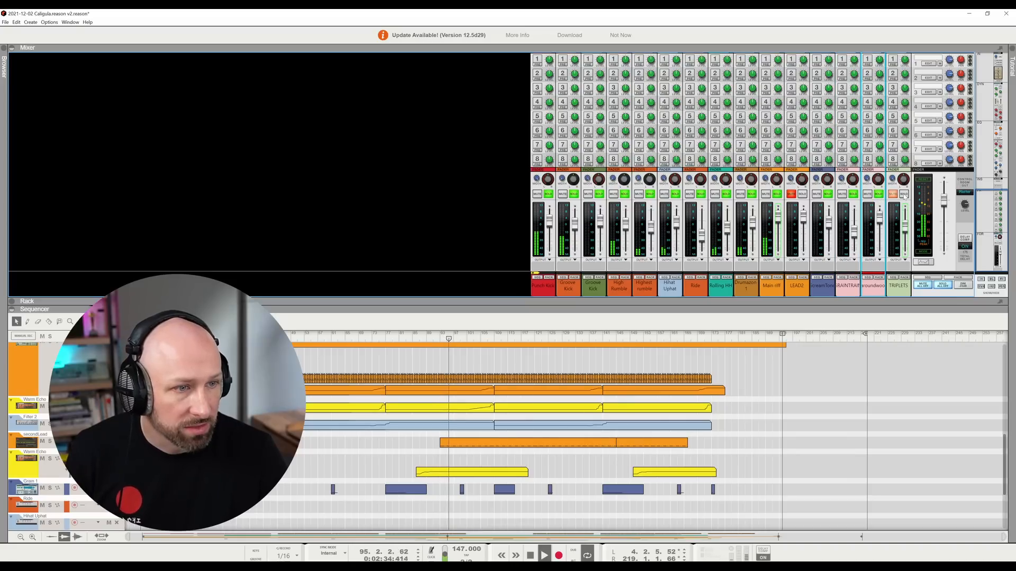
left_click(903, 194)
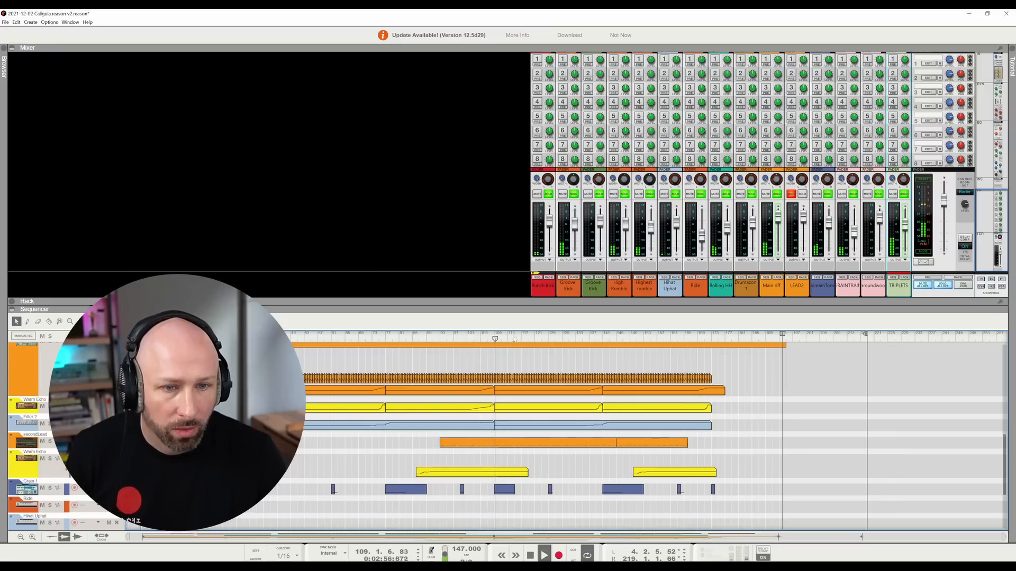
- Select the blue mixer channel after LEAD2 and bring its device chain into view in the rack
left_click(833, 290)
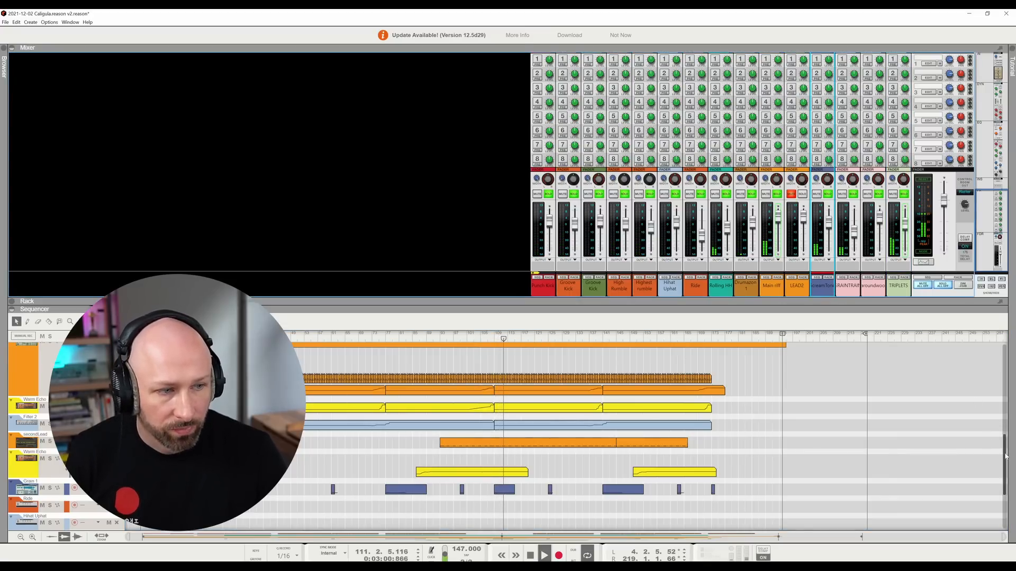
mouse_move(1005, 457)
left_mouse_down()
mouse_move(1014, 491)
mouse_move(1012, 442)
left_mouse_up()
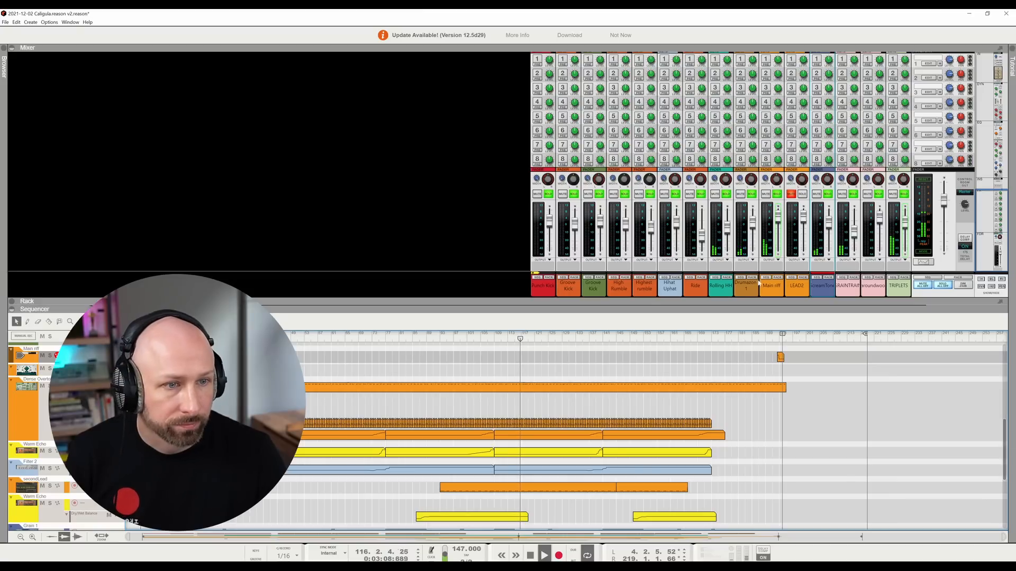
right_click(821, 287)
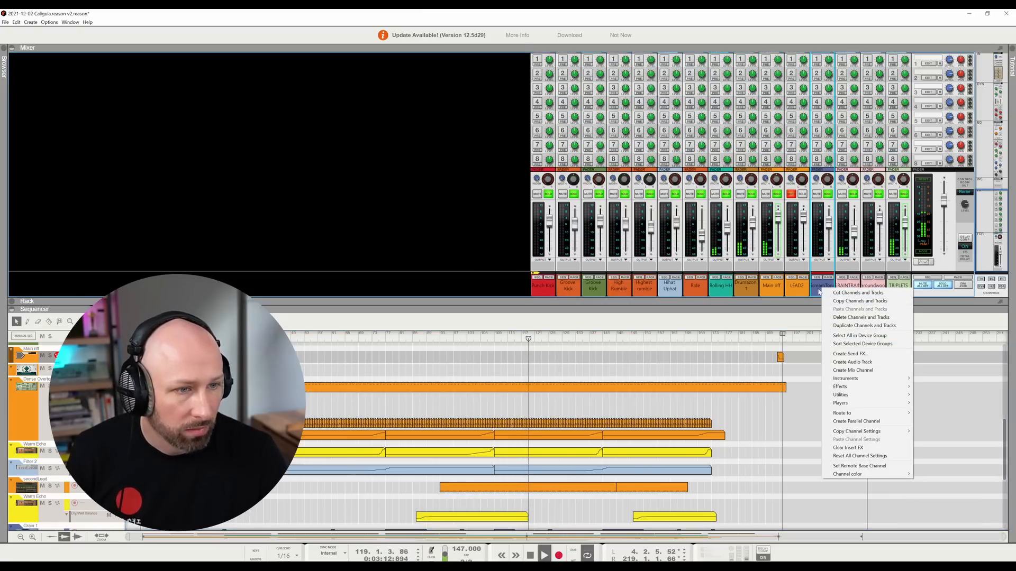
left_click(829, 279)
left_click(829, 277)
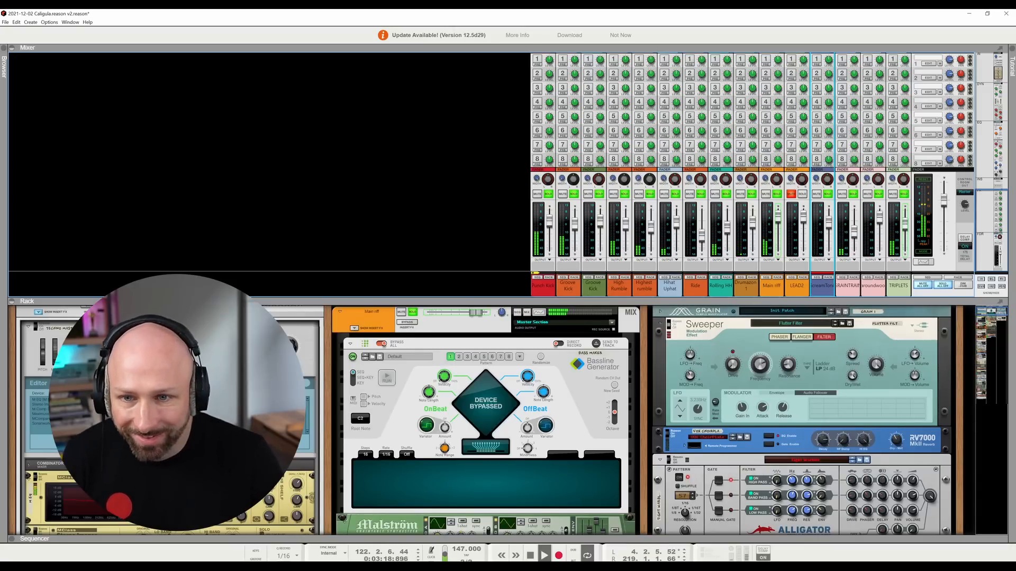
- Examine the channel's Grain, Sweeper, RV7000 and Alligator devices in the rack, selecting the Alligator
scroll(508, 421, "up", 2)
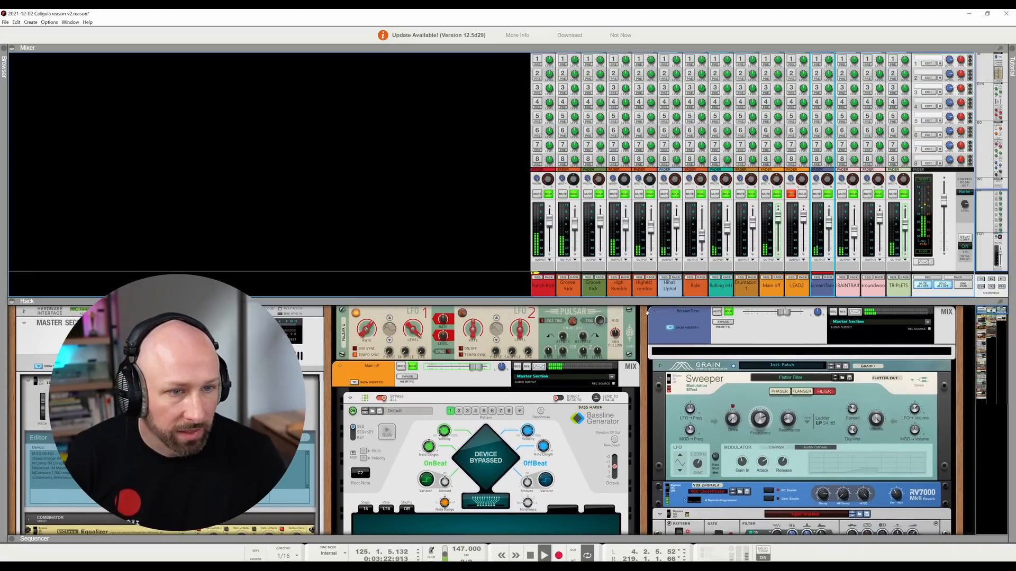
left_click(744, 337)
scroll(744, 395, "down", 1)
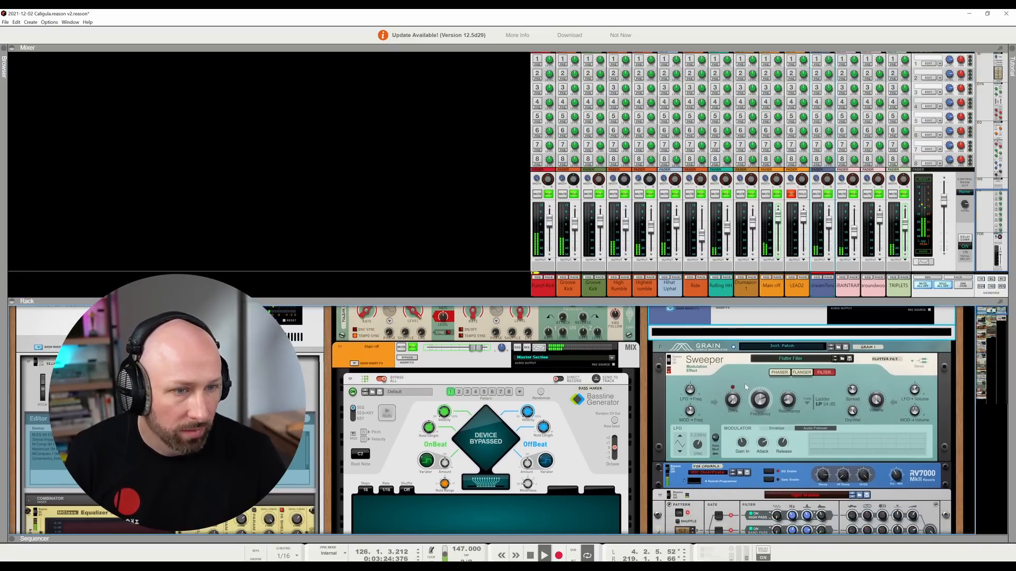
left_click(932, 347)
left_click_drag(994, 316, 1013, 313)
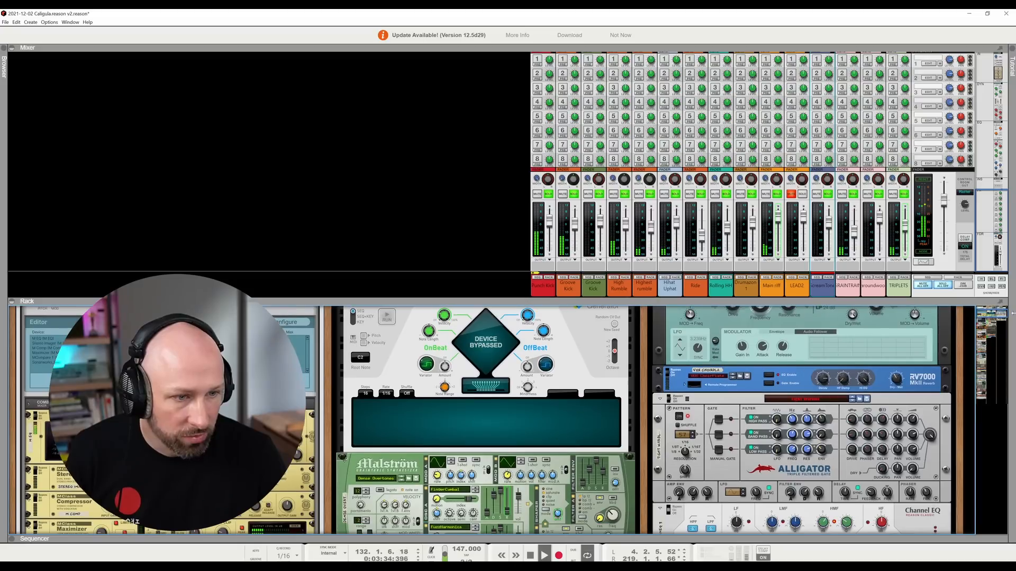
left_click(891, 400)
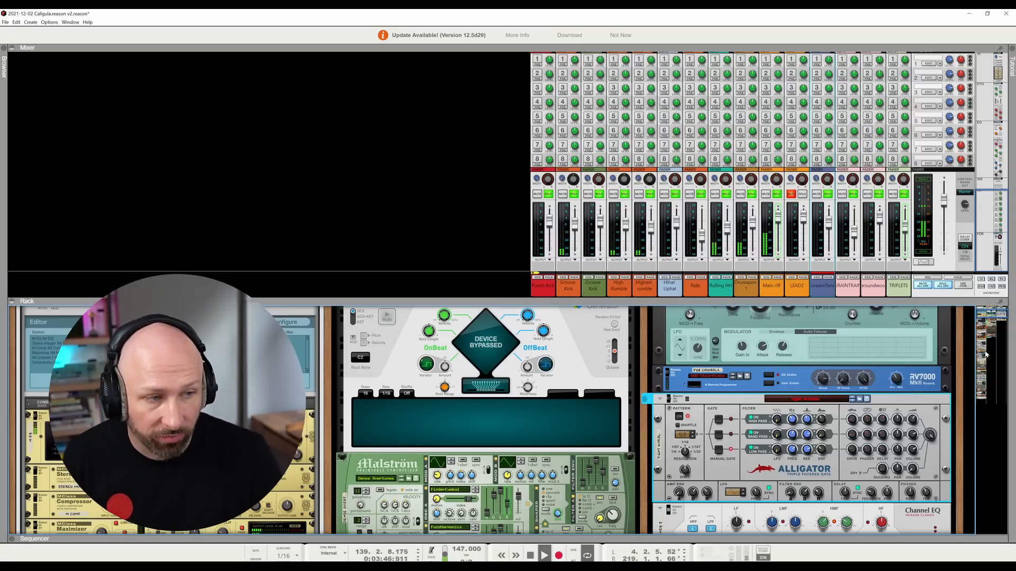
scroll(996, 313, "up", 3)
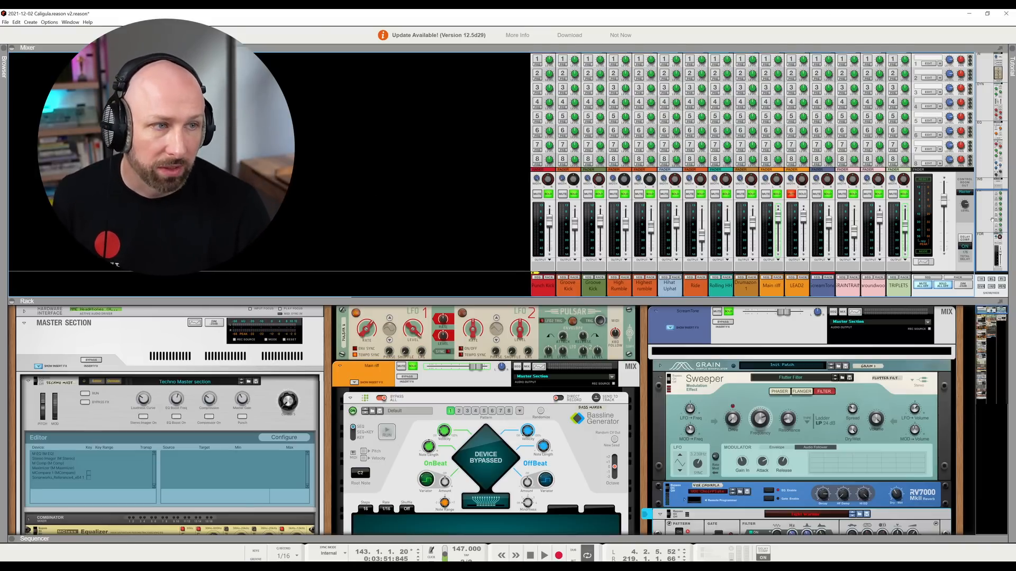
- Look over the mixer's dynamics, EQ, insert and send sections together with the master compressor
left_click_drag(993, 219, 991, 111)
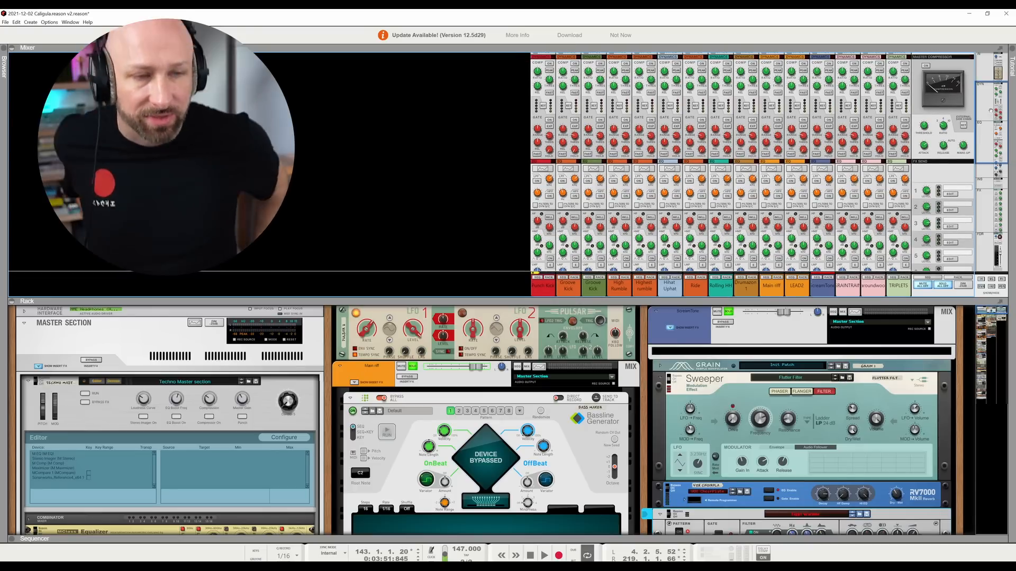
mouse_move(993, 159)
left_mouse_down()
mouse_move(1010, 249)
mouse_move(986, 218)
mouse_move(994, 158)
left_mouse_up()
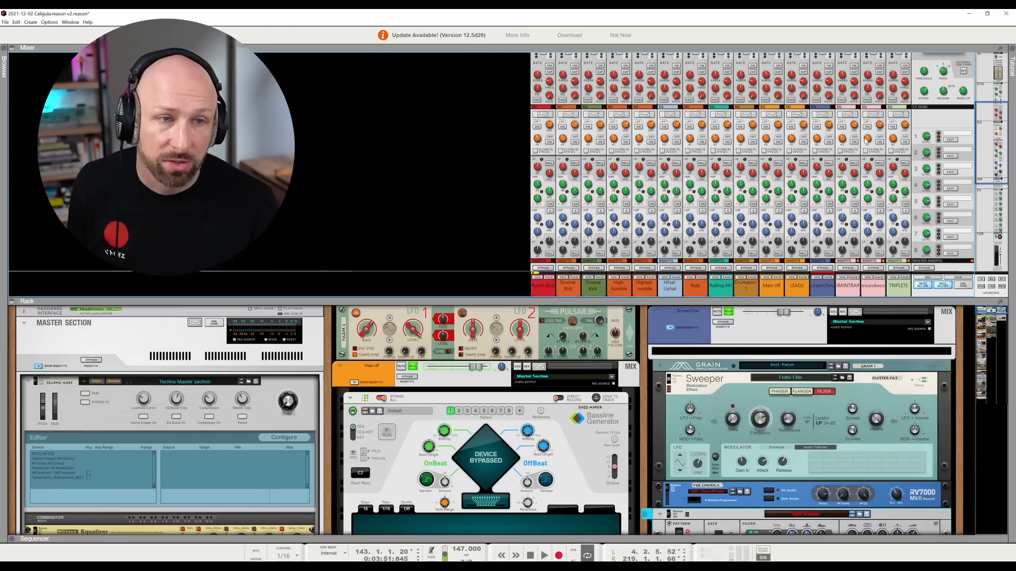
mouse_move(984, 140)
left_mouse_down()
mouse_move(997, 169)
mouse_move(1014, 146)
mouse_move(996, 130)
left_mouse_up()
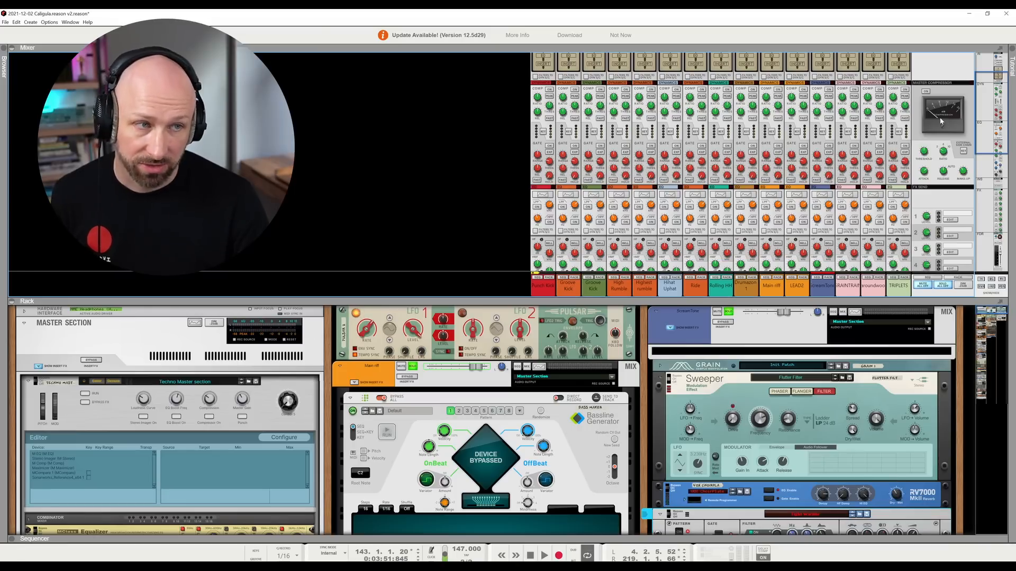
left_click_drag(995, 119, 997, 158)
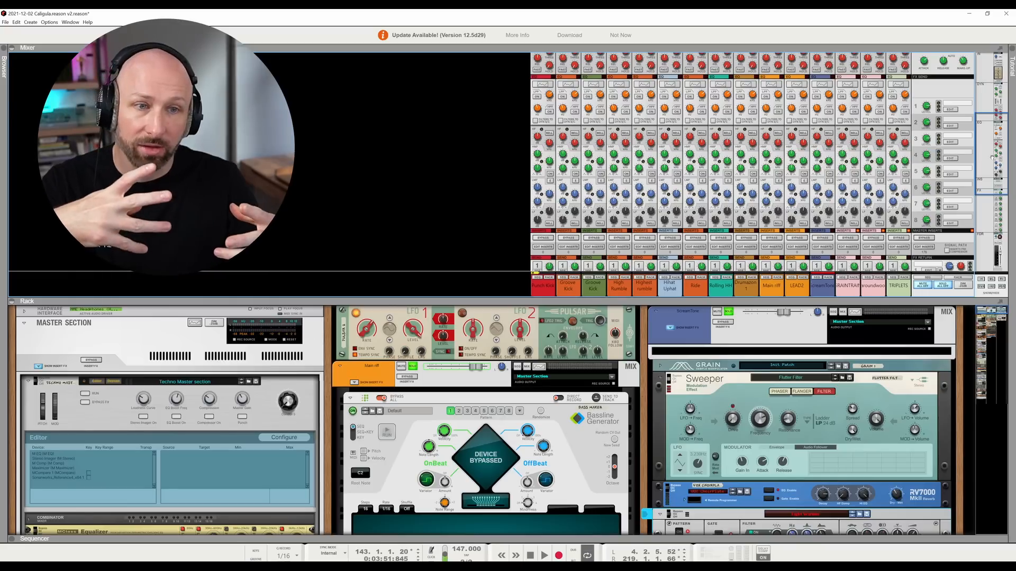
left_click_drag(1001, 144, 1011, 184)
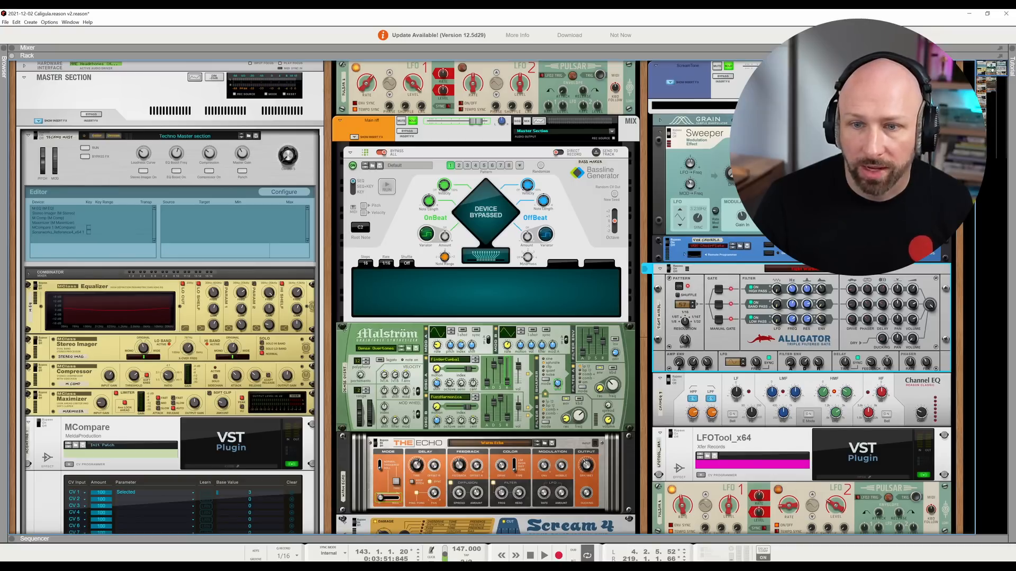
left_click_drag(999, 71, 1014, 150)
left_click_drag(1014, 155, 1014, 63)
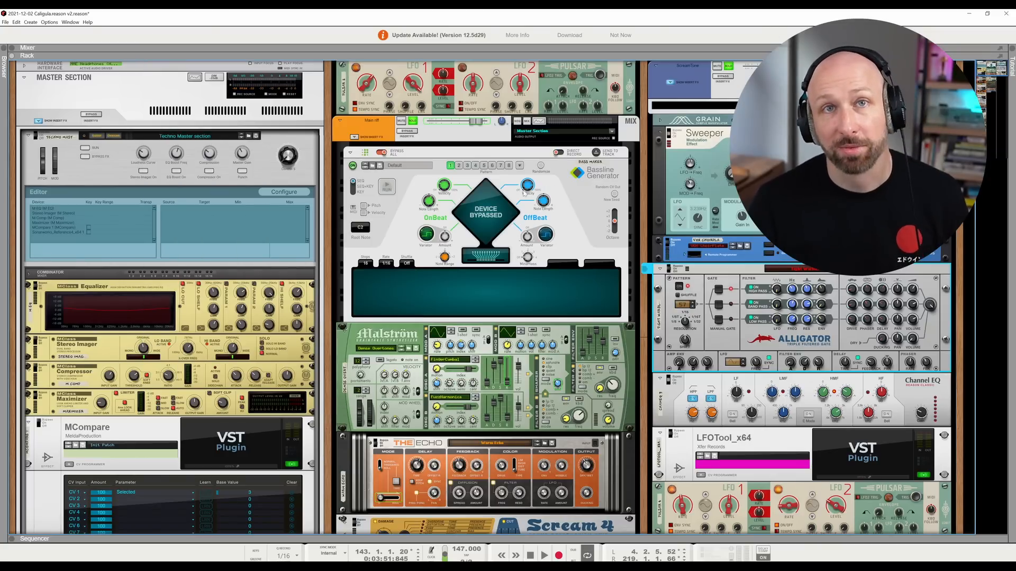
- Flip the rack to its rear and look over the cabling between the devices
key("Tab")
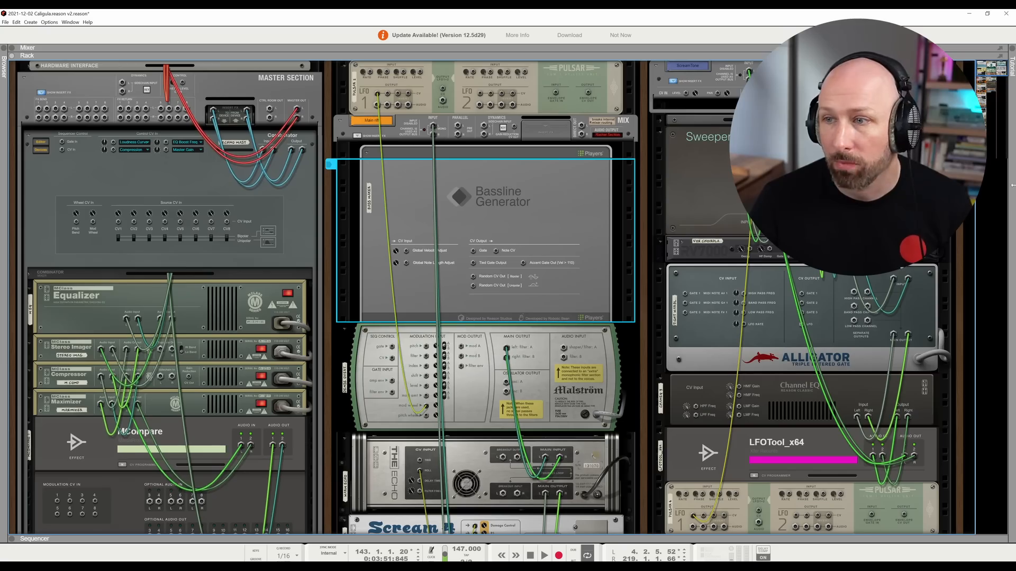
scroll(527, 185, "down", 10)
scroll(527, 184, "up", 8)
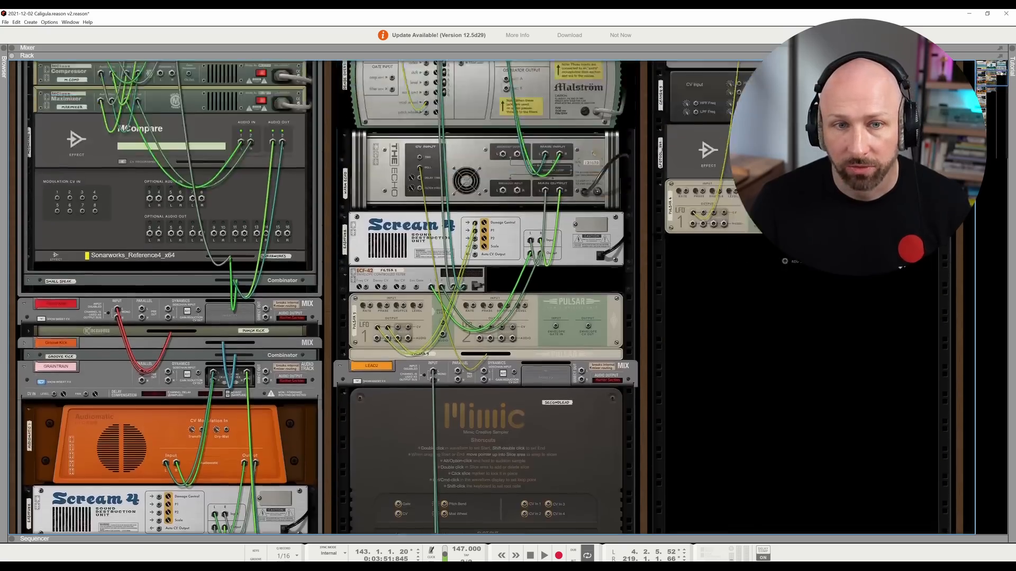
- Flip the rack repeatedly between its rear and front views, ending on the front panels
key("Tab")
key("Tab")
key("Tab")
key("Tab")
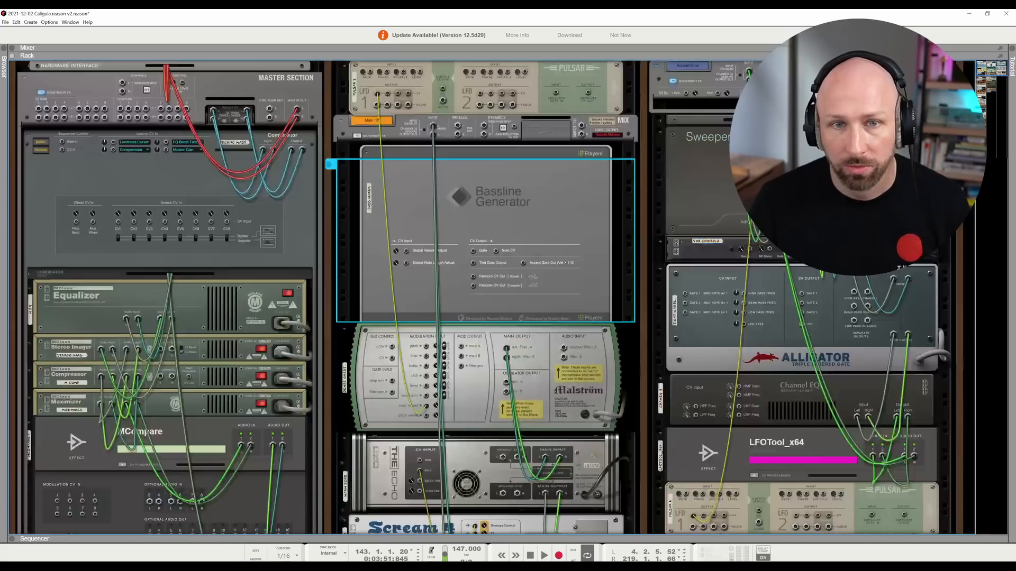
key("Tab")
key("Tab")
key("Tab")
key("Tab")
key("Tab")
key("Tab")
key("Tab")
key("Tab")
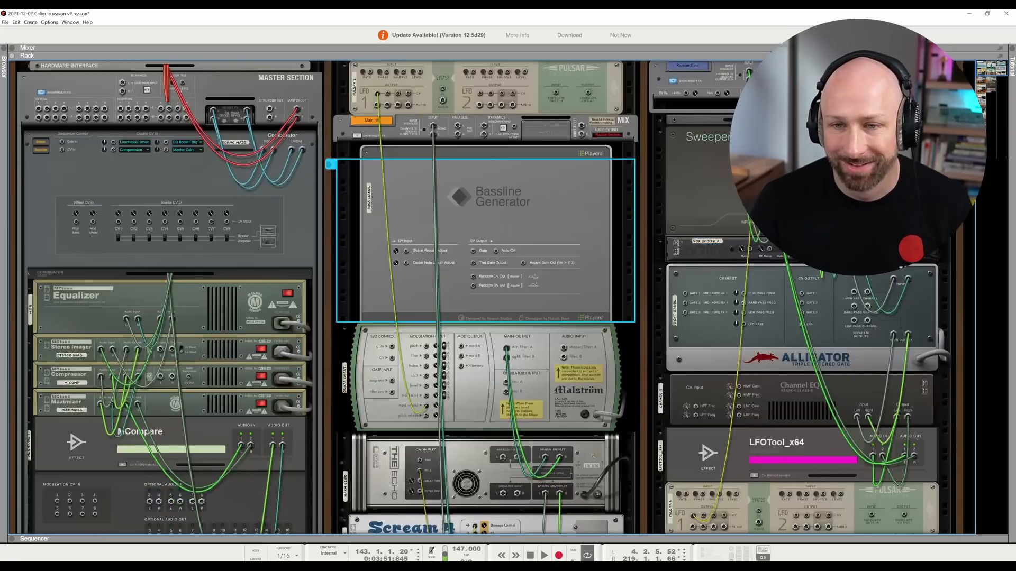
key("Tab")
key("Tab")
key("Tab")
key("Tab")
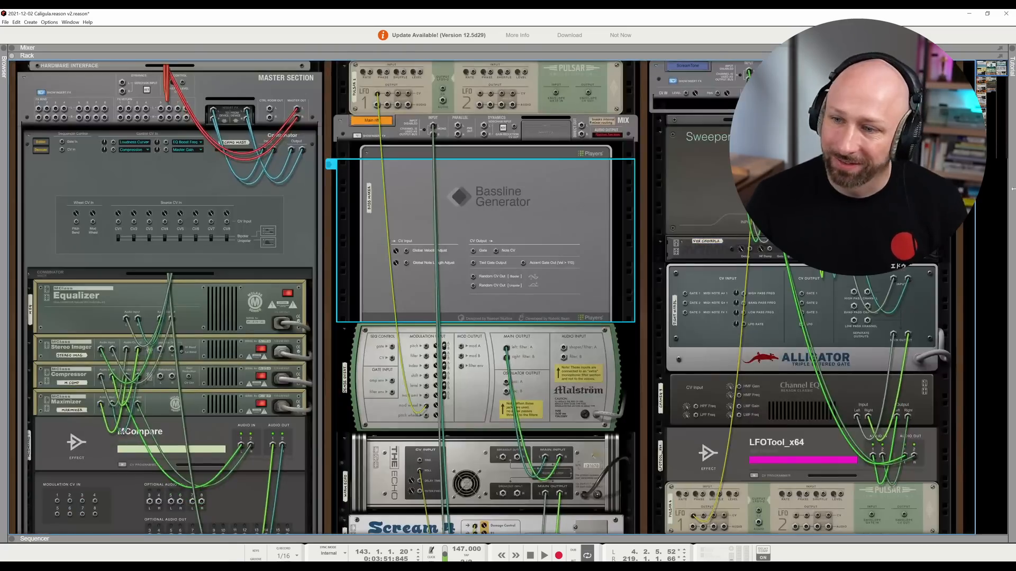
mouse_move(1003, 74)
left_mouse_down()
mouse_move(1004, 131)
mouse_move(1000, 71)
left_mouse_up()
key("Tab")
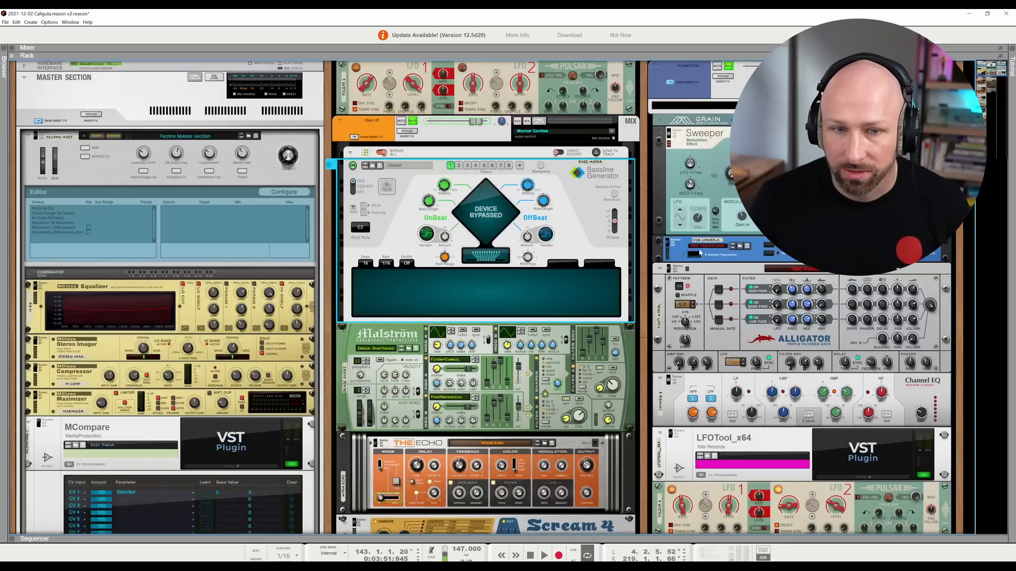